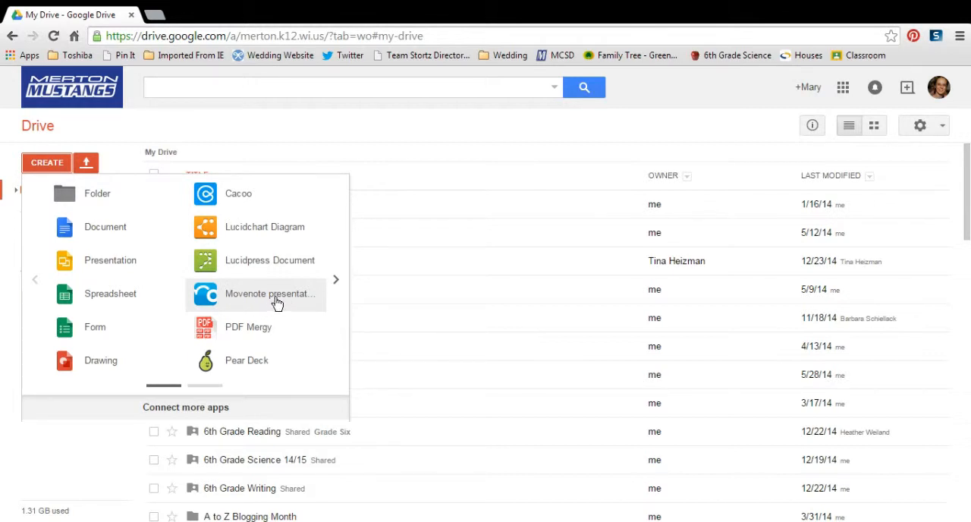
- Search the apps that can be connected to Drive for Movenote, and close the app list without connecting another one
{"action": "left_click", "coordinate": [192, 407]}
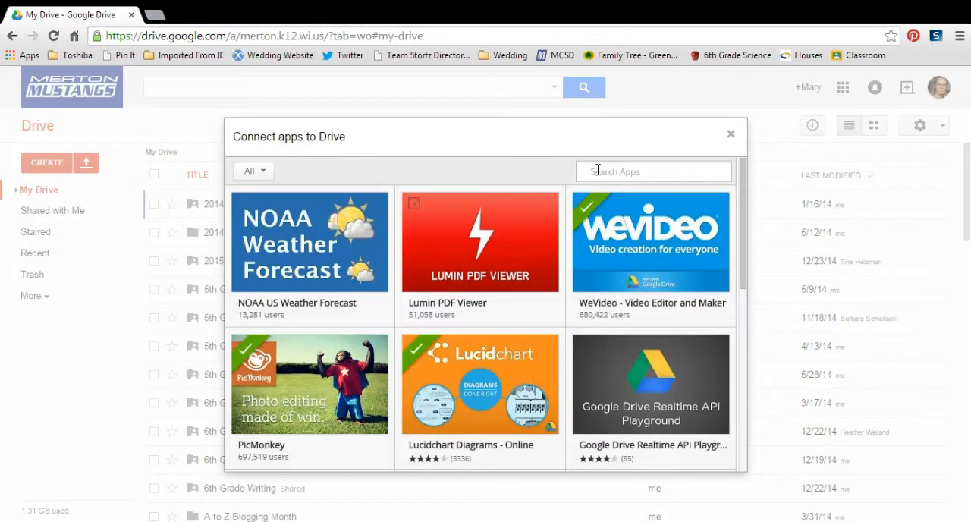
{"action": "type", "text": "Movenote"}
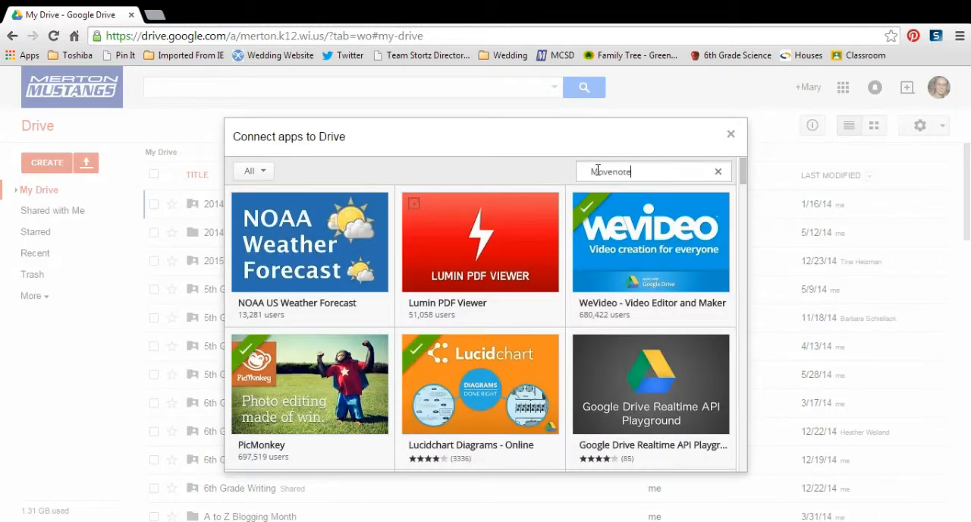
{"action": "key", "text": "Return"}
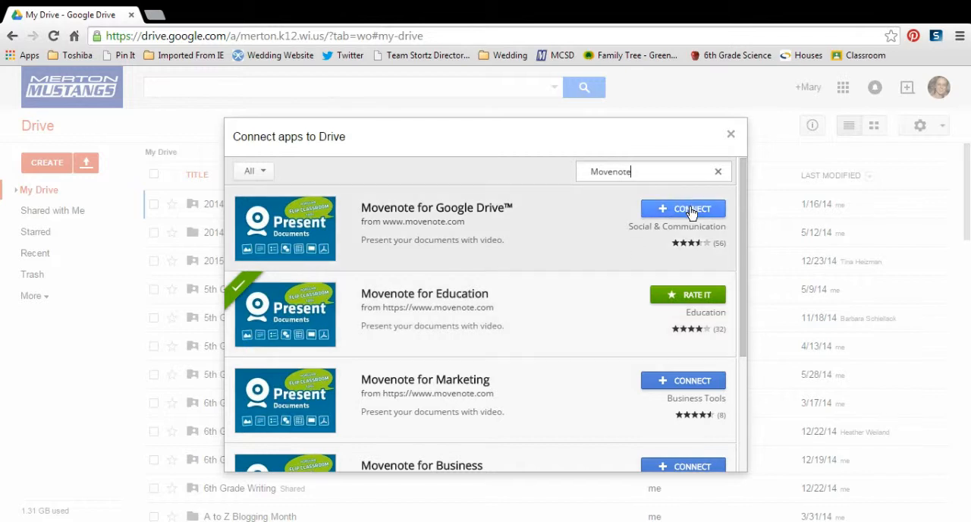
{"action": "left_click", "coordinate": [729, 135]}
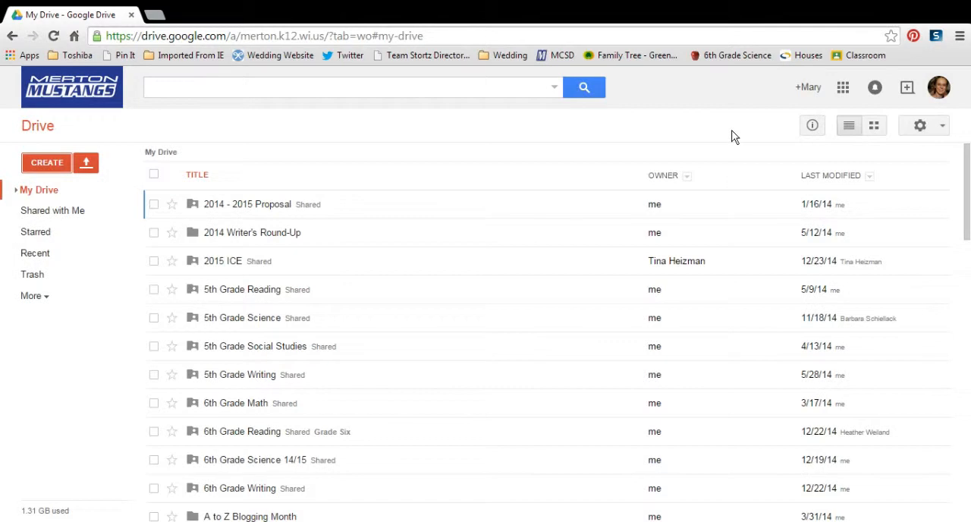
- Create a new Movenote presentation from Drive and title it "Sample Presentation"
{"action": "left_click", "coordinate": [43, 168]}
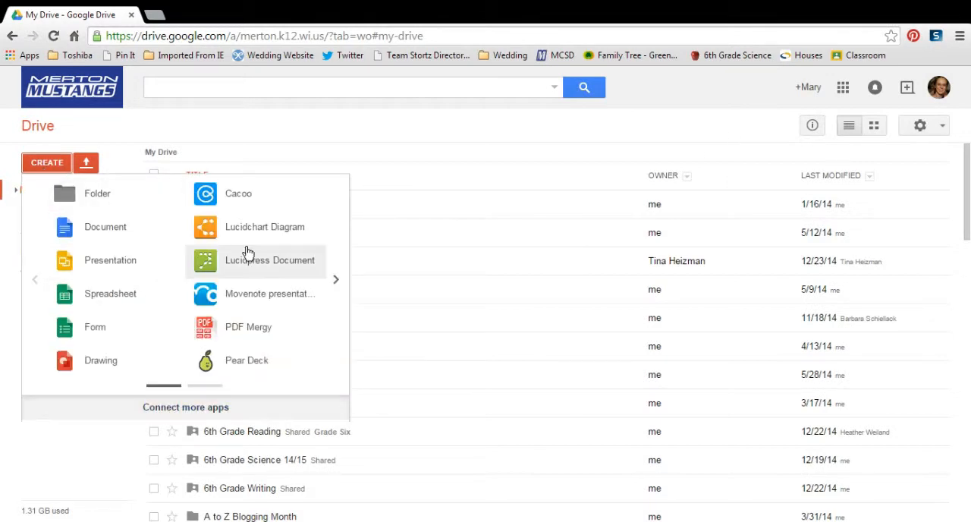
{"action": "left_click", "coordinate": [270, 301]}
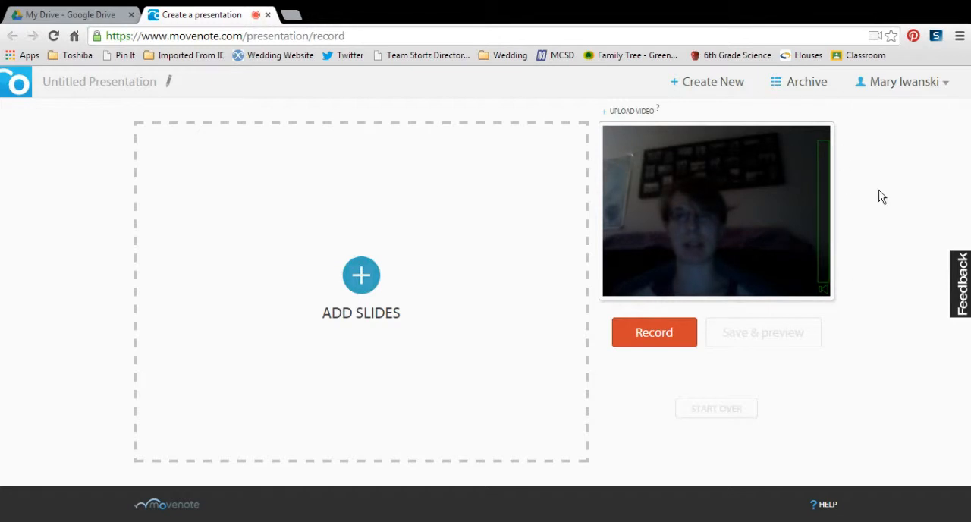
{"action": "left_click", "coordinate": [95, 87]}
{"action": "type", "text": "Sample Presentation"}
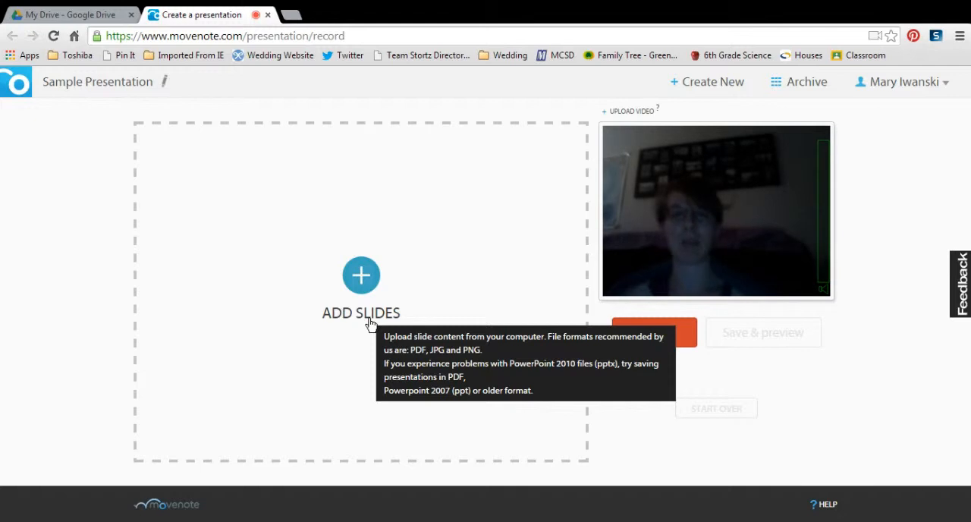
- Add the Google Drive document "2 - Movenote" as slides of the presentation
{"action": "left_click", "coordinate": [361, 280]}
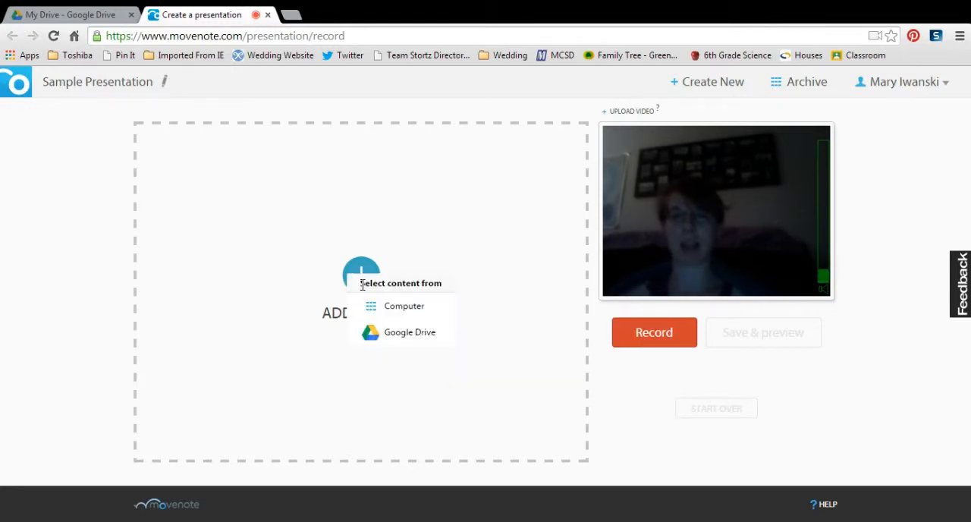
{"action": "left_click", "coordinate": [410, 334]}
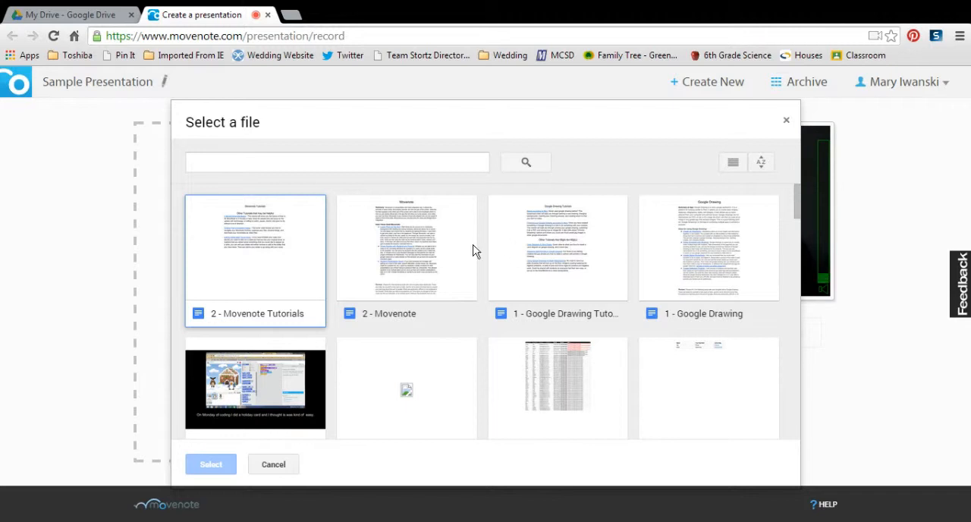
{"action": "left_click", "coordinate": [427, 251]}
{"action": "left_click", "coordinate": [212, 467]}
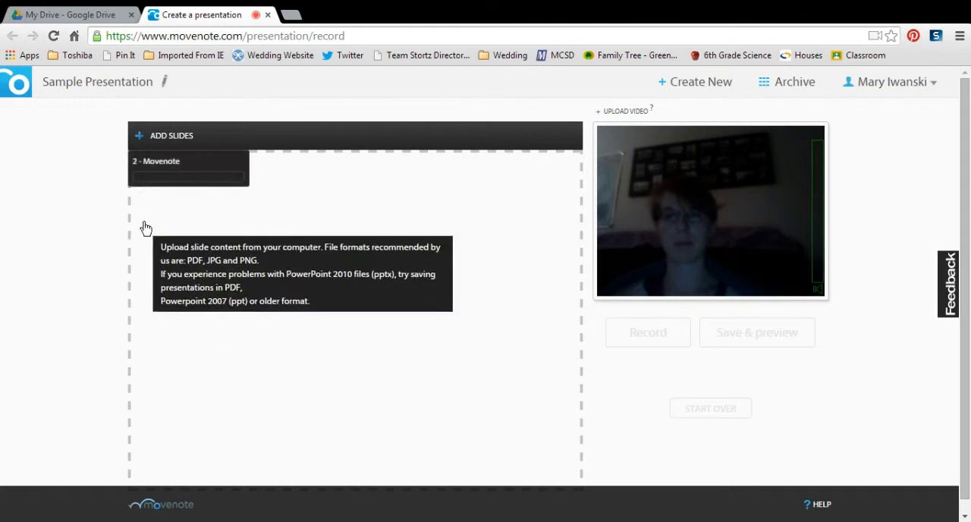
- Add the Google Drive slide deck "coding" to the presentation's slides
{"action": "left_click", "coordinate": [173, 142]}
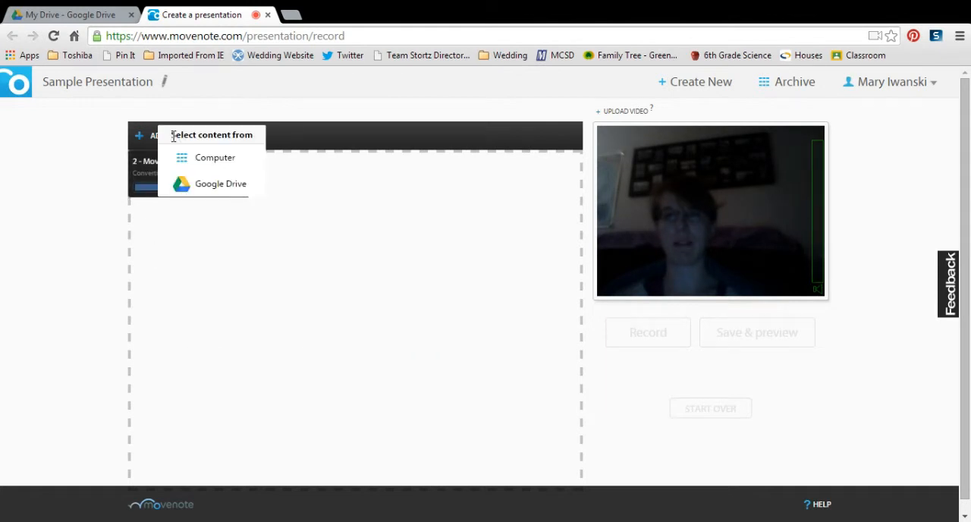
{"action": "left_click", "coordinate": [210, 186]}
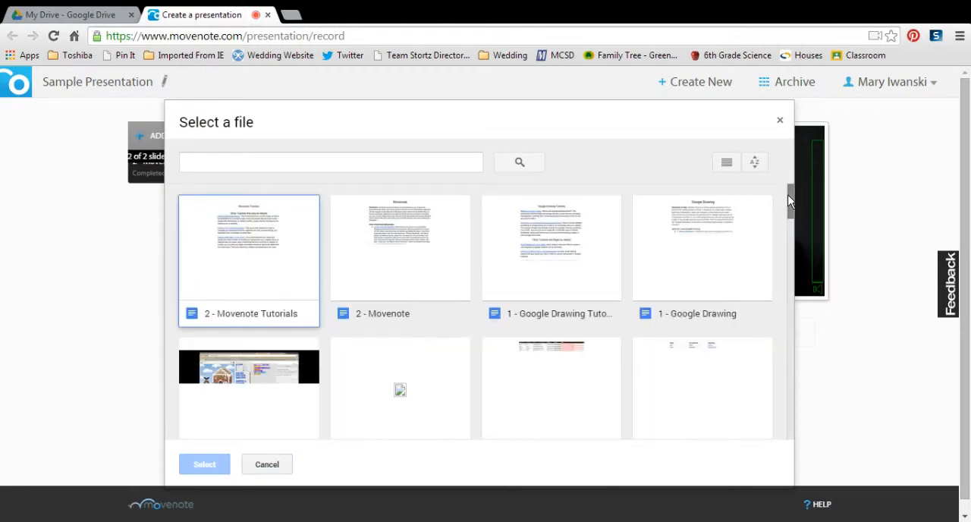
{"action": "left_click_drag", "start_coordinate": [791, 196], "coordinate": [791, 214]}
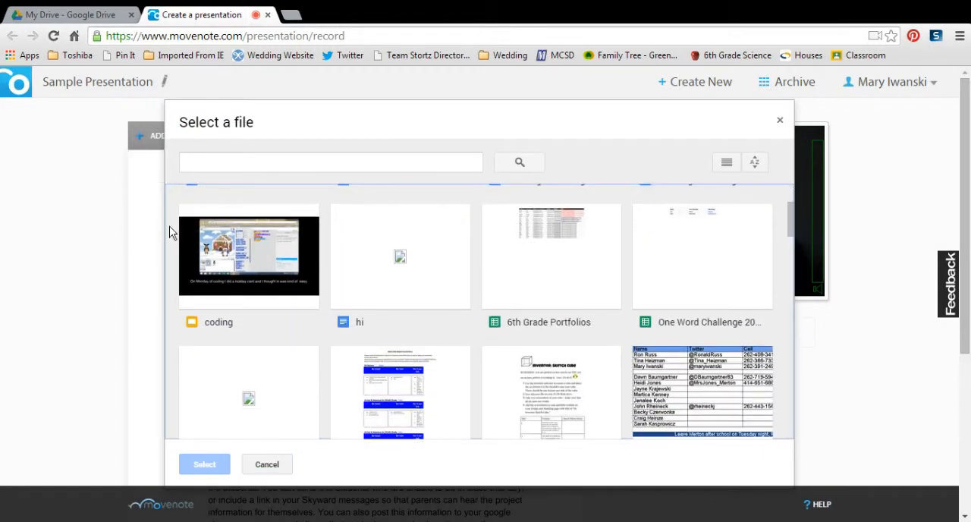
{"action": "left_click", "coordinate": [272, 261]}
{"action": "left_click", "coordinate": [215, 466]}
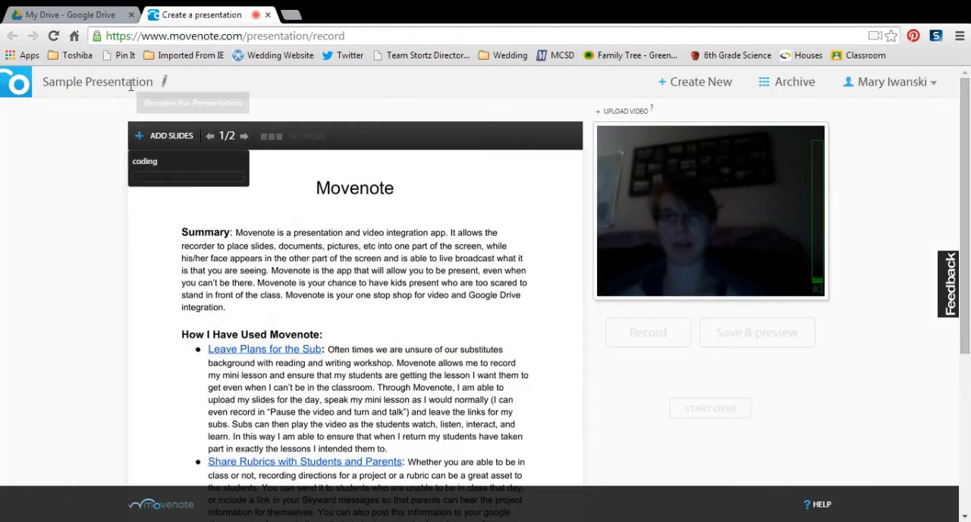
- Search Google Drive for "Sample" and add the clownfish "Sample Drawing" on the blue background to the slides
{"action": "left_click", "coordinate": [159, 138]}
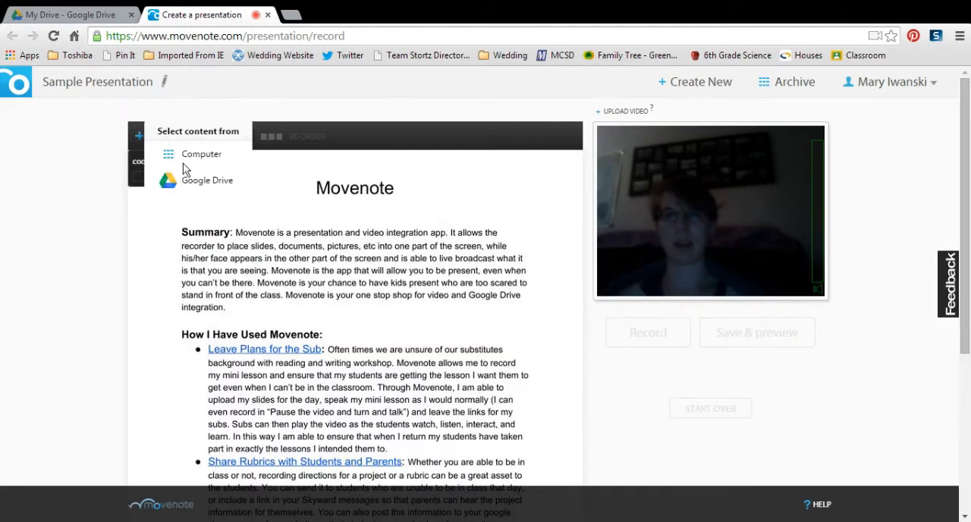
{"action": "left_click", "coordinate": [197, 182]}
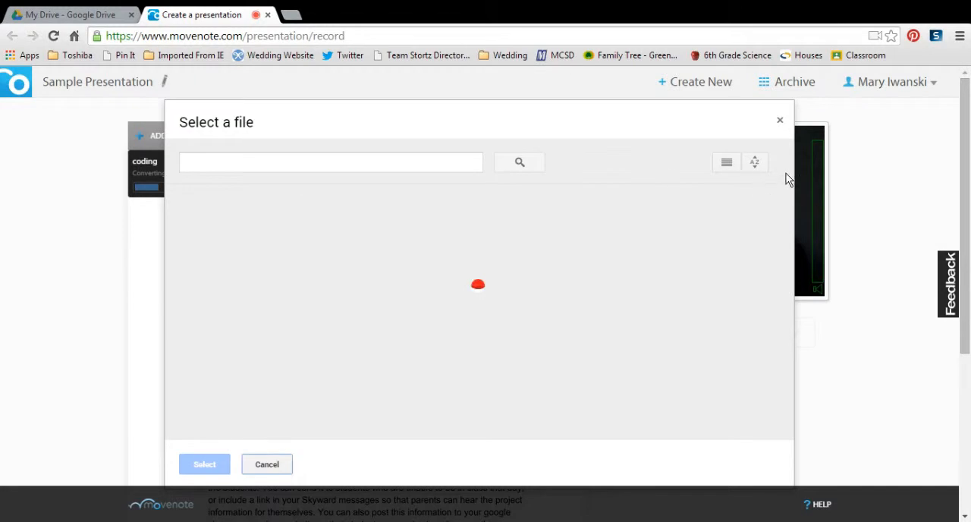
{"action": "left_click", "coordinate": [399, 159]}
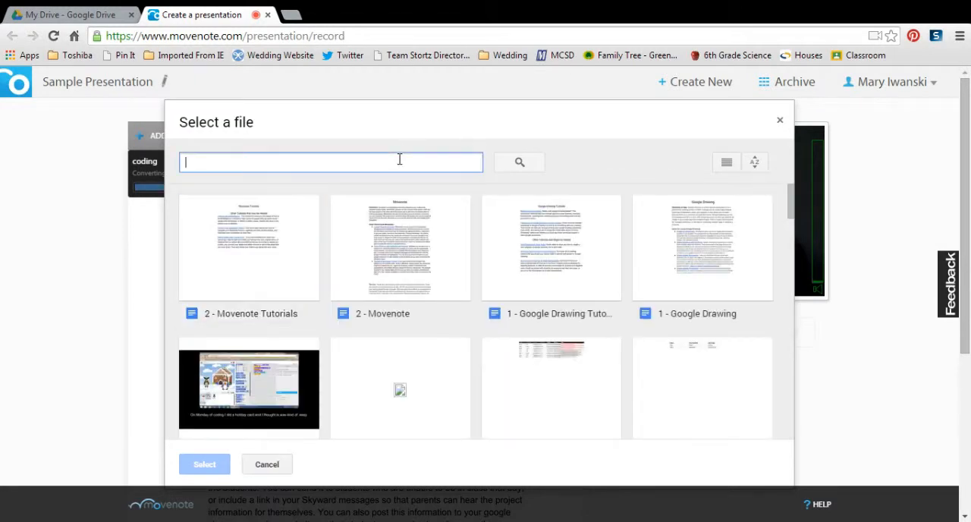
{"action": "type", "text": "Sample"}
{"action": "key", "text": "Return"}
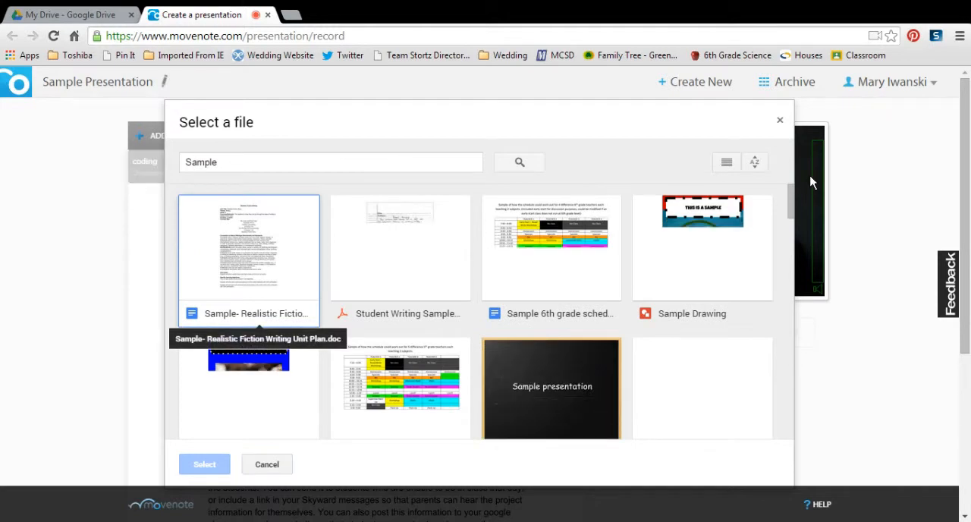
{"action": "left_click_drag", "start_coordinate": [791, 197], "coordinate": [791, 206]}
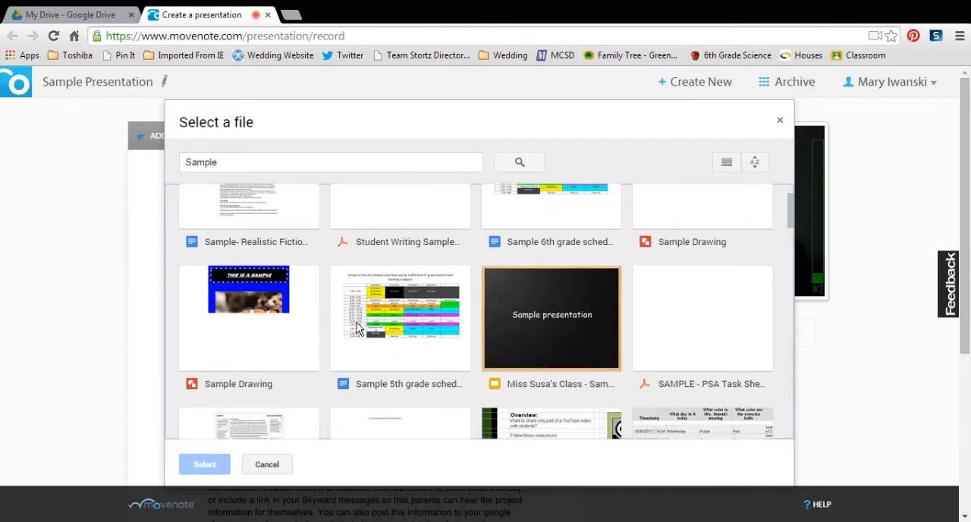
{"action": "left_click", "coordinate": [235, 307]}
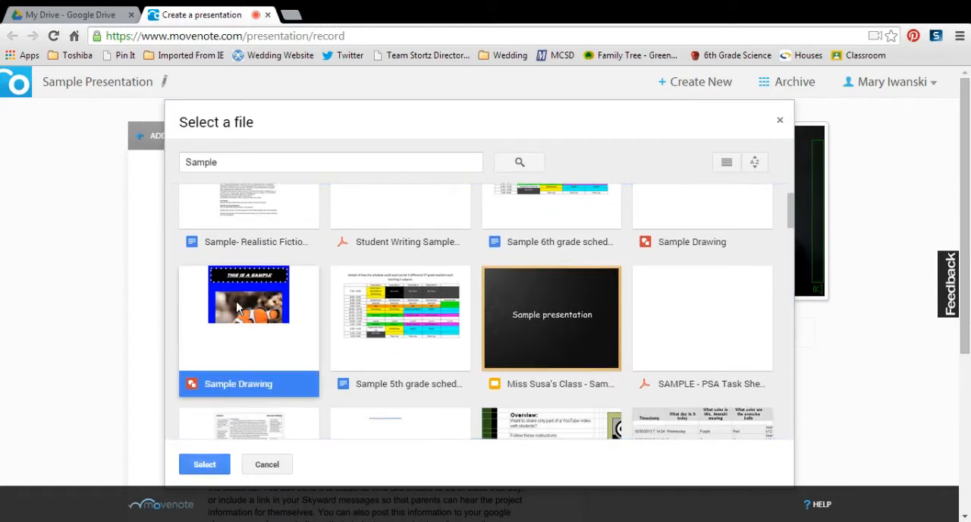
{"action": "left_click", "coordinate": [218, 467]}
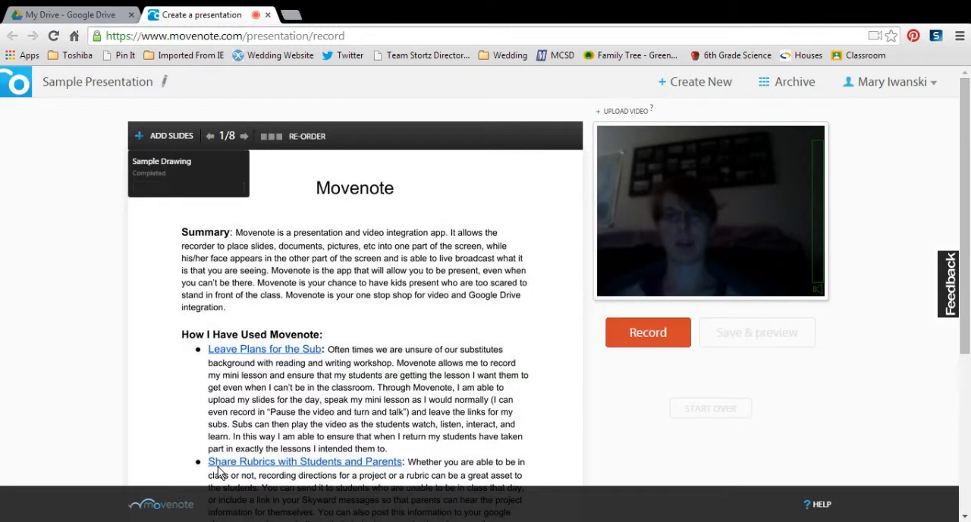
- Page through all the added slides up to the last one to check their content
{"action": "left_click", "coordinate": [244, 136]}
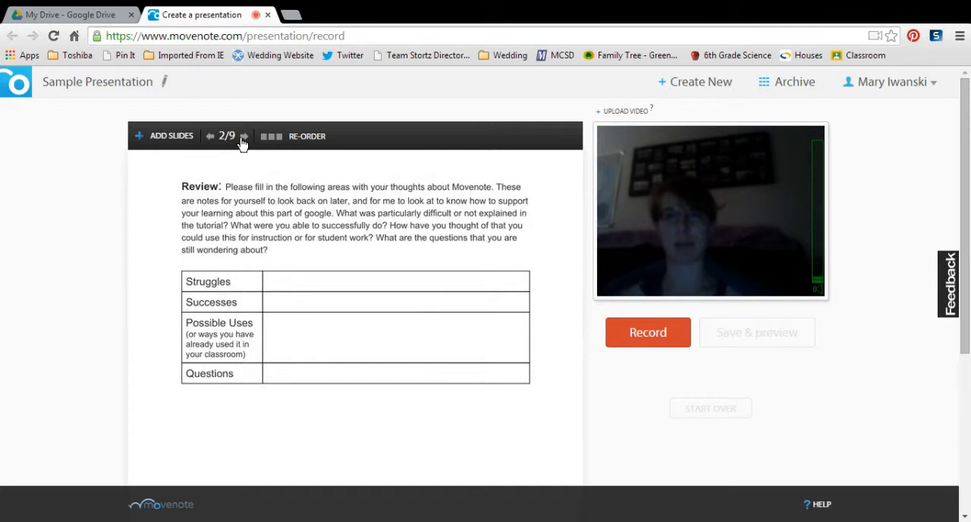
{"action": "left_click", "coordinate": [244, 139]}
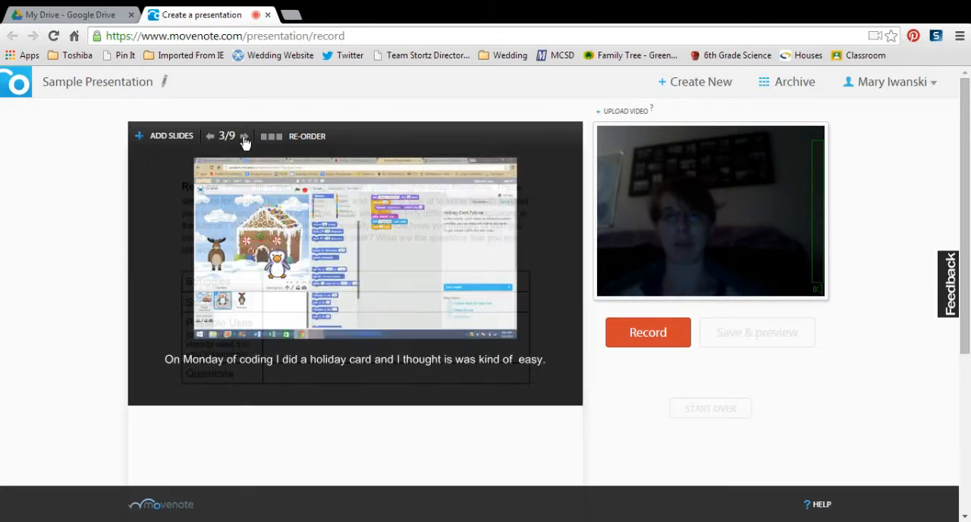
{"action": "left_click", "coordinate": [244, 139]}
{"action": "left_click", "coordinate": [244, 140]}
{"action": "left_click", "coordinate": [245, 142]}
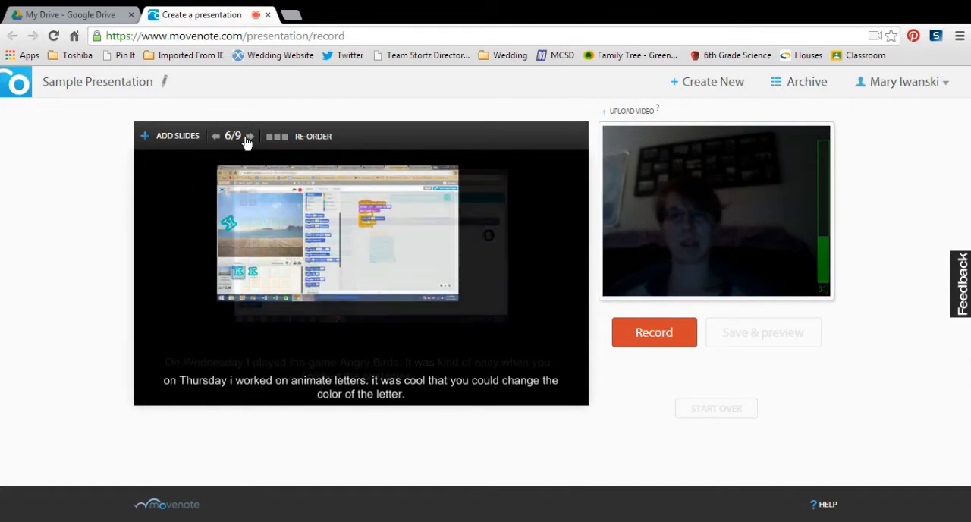
{"action": "left_click", "coordinate": [249, 142]}
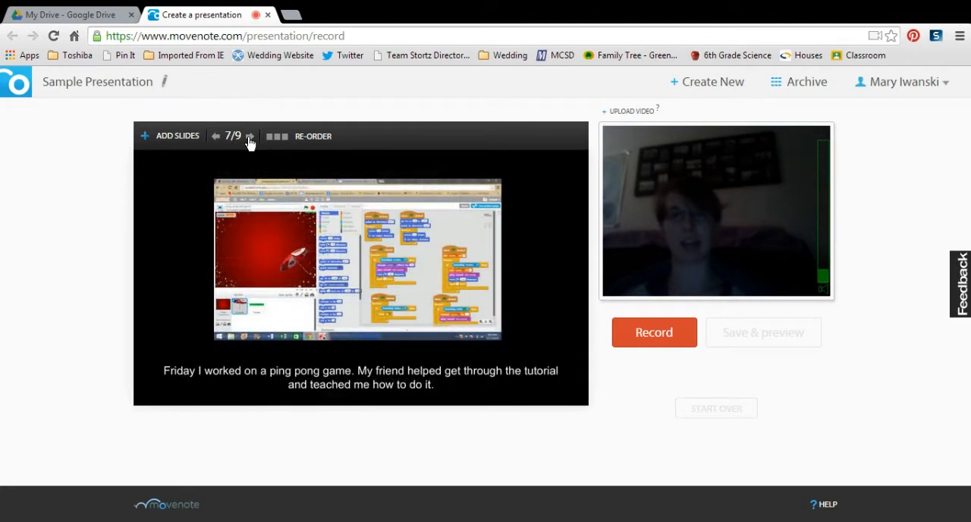
{"action": "left_click", "coordinate": [250, 143]}
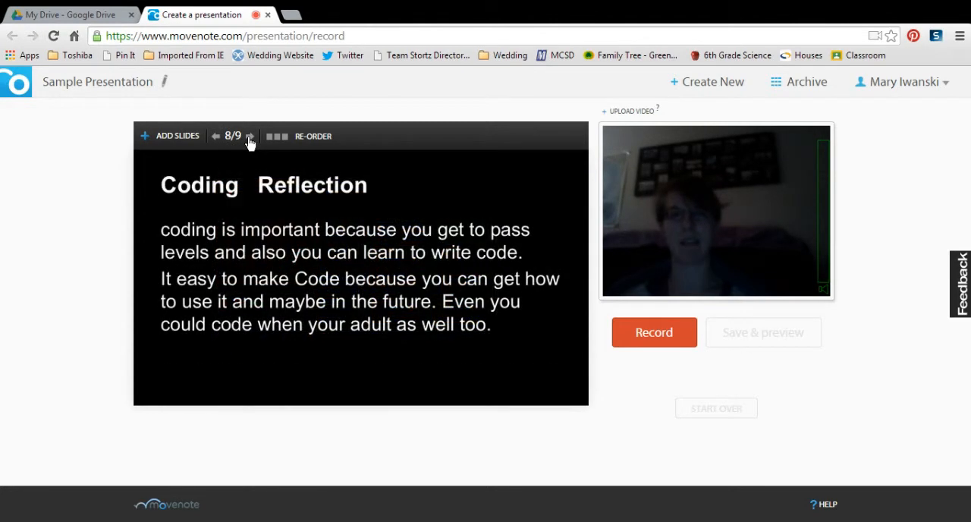
{"action": "left_click", "coordinate": [250, 143]}
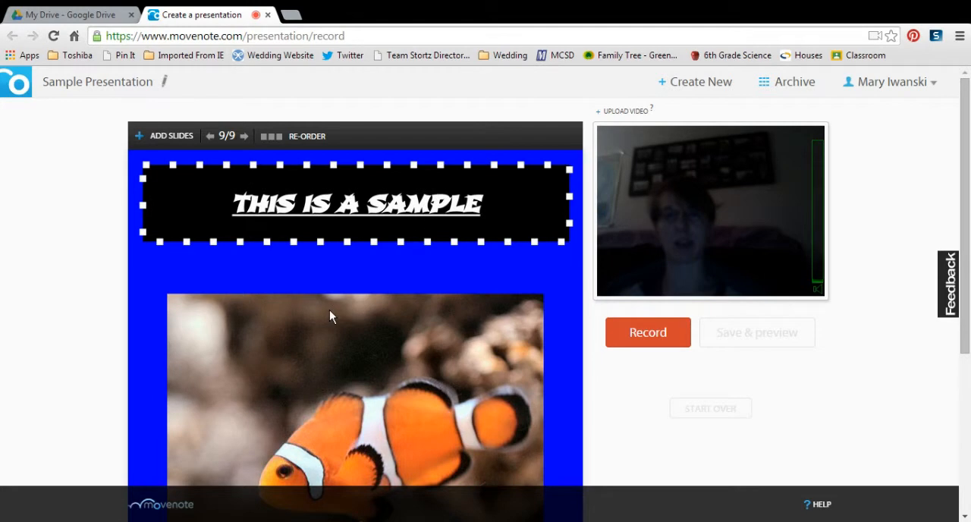
- Open the slide re-ordering view and move slides 1 and 2 behind slide 4
{"action": "left_click", "coordinate": [288, 144]}
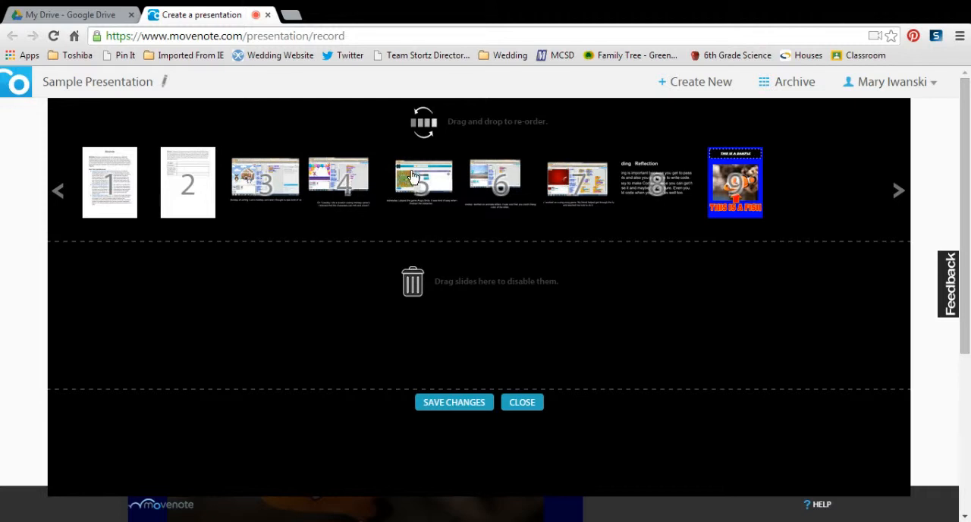
{"action": "left_click_drag", "start_coordinate": [104, 177], "coordinate": [362, 161]}
{"action": "left_click_drag", "start_coordinate": [108, 159], "coordinate": [361, 161]}
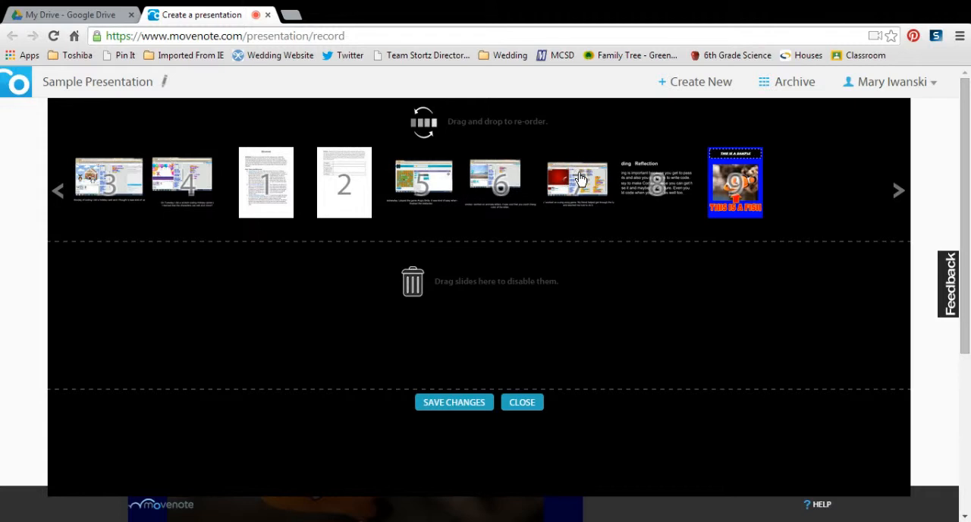
- Disable slides 7 and 8, move slide 9 to the first position, and save the slide changes
{"action": "left_click_drag", "start_coordinate": [579, 179], "coordinate": [451, 283]}
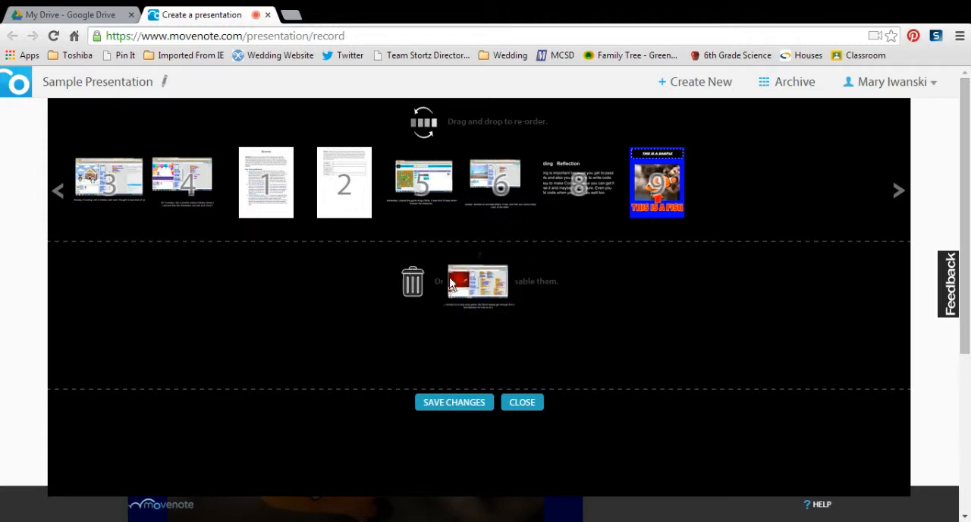
{"action": "left_click_drag", "start_coordinate": [581, 185], "coordinate": [543, 288]}
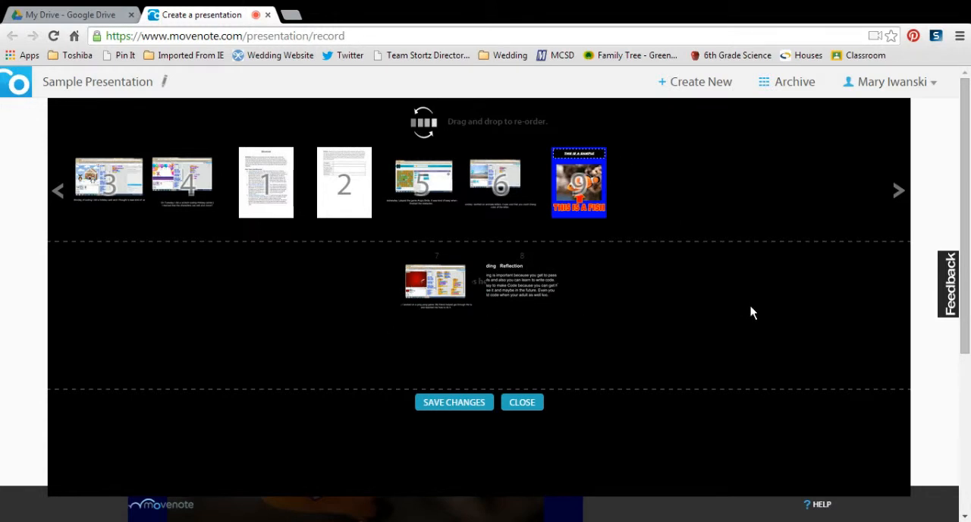
{"action": "left_click_drag", "start_coordinate": [594, 194], "coordinate": [110, 194]}
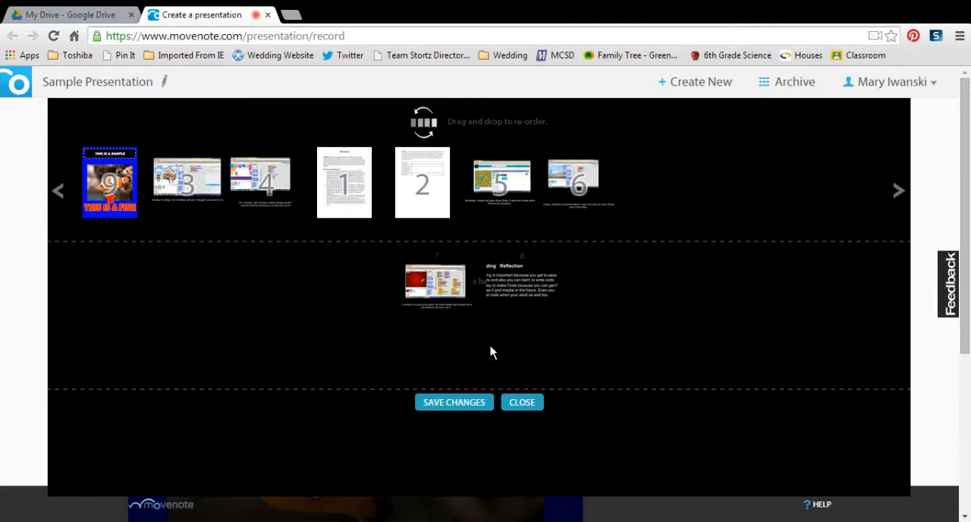
{"action": "left_click", "coordinate": [454, 403]}
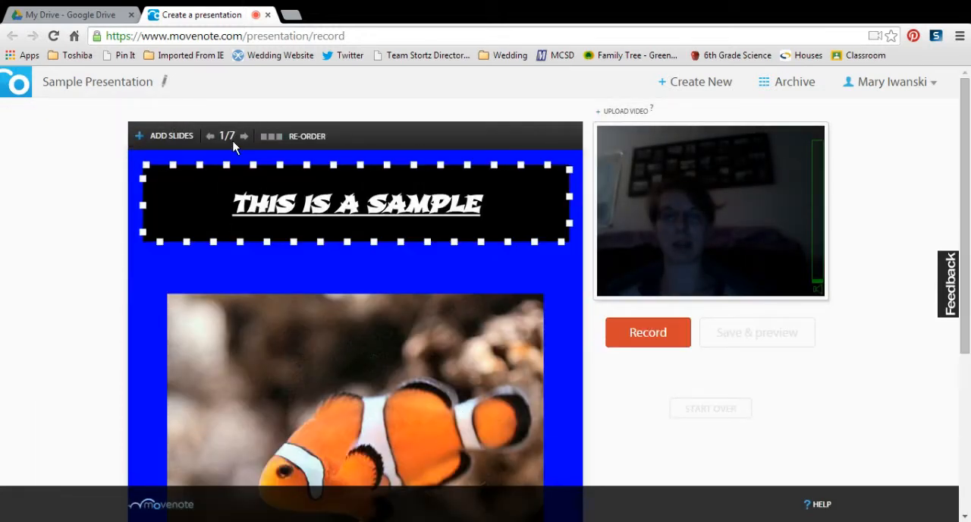
- Start recording the webcam video for the presentation with the first slide showing
{"action": "mouse_move", "coordinate": [964, 190]}
{"action": "left_mouse_down"}
{"action": "mouse_move", "coordinate": [945, 342]}
{"action": "mouse_move", "coordinate": [946, 184]}
{"action": "left_mouse_up"}
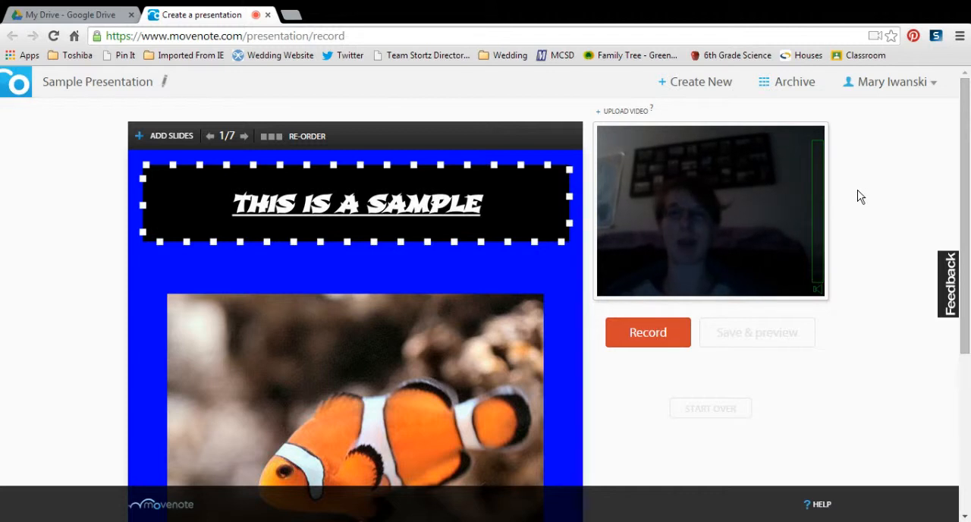
{"action": "left_click", "coordinate": [649, 340]}
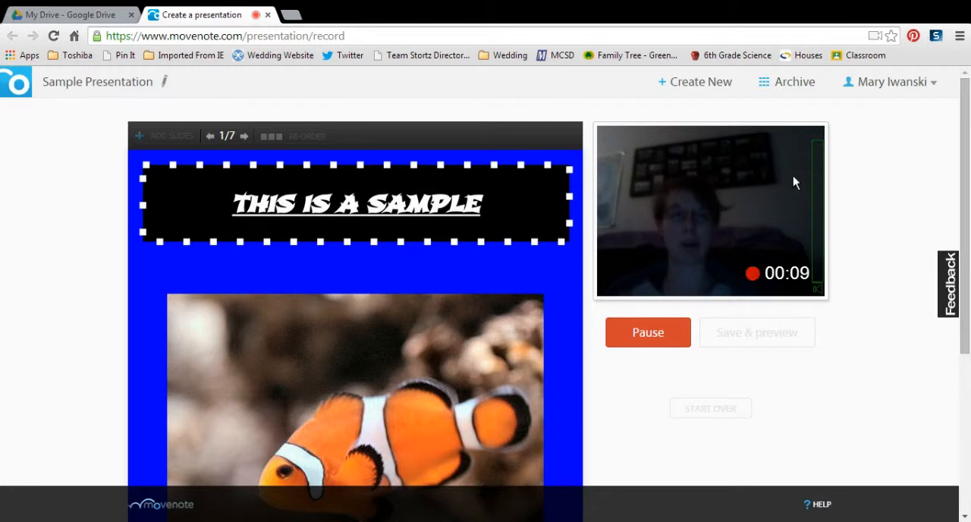
- Advance through the presentation from slide 1 to slide 7 while the webcam recording runs
{"action": "left_click", "coordinate": [244, 138]}
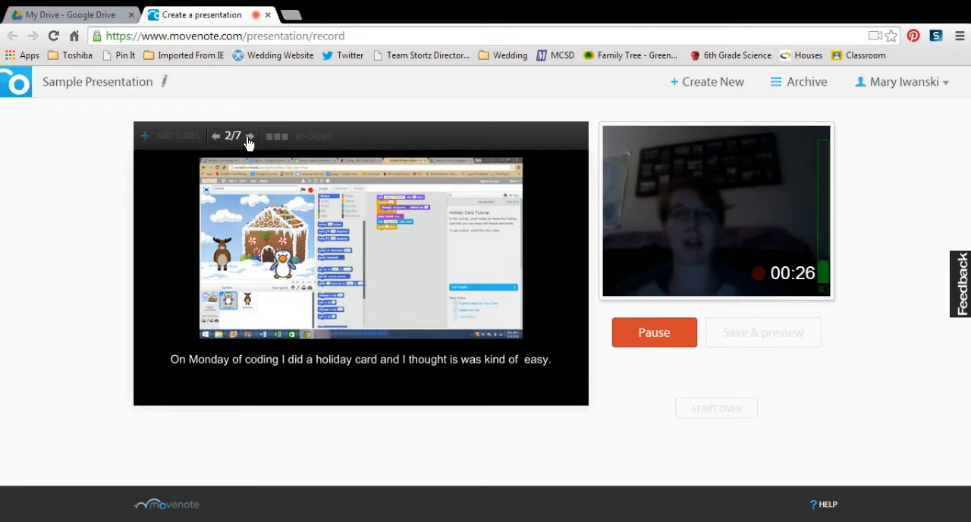
{"action": "left_click", "coordinate": [248, 138]}
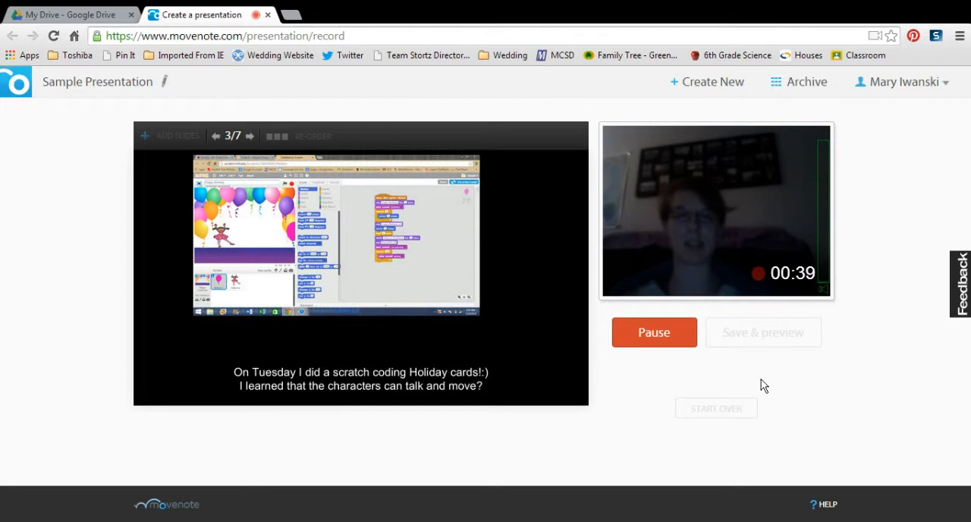
{"action": "left_click", "coordinate": [250, 137]}
{"action": "left_click", "coordinate": [244, 138]}
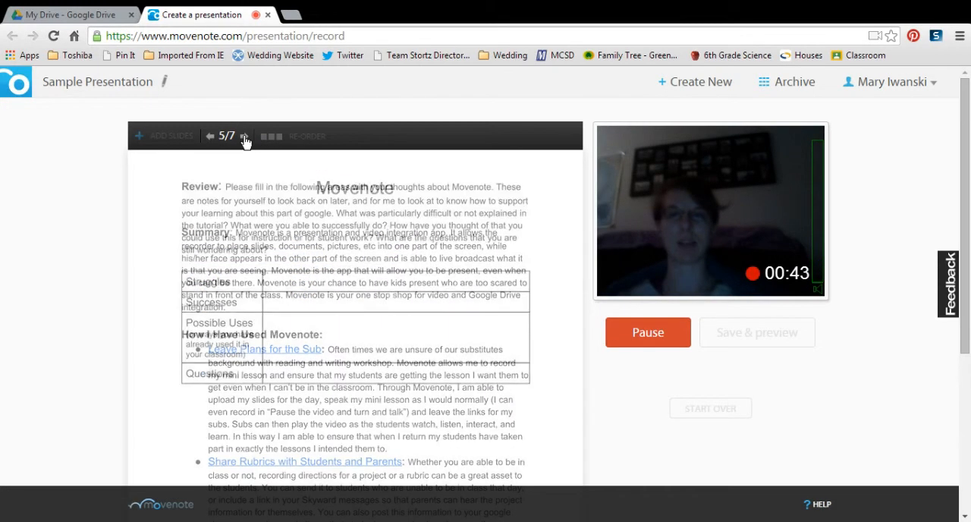
{"action": "left_click", "coordinate": [244, 138]}
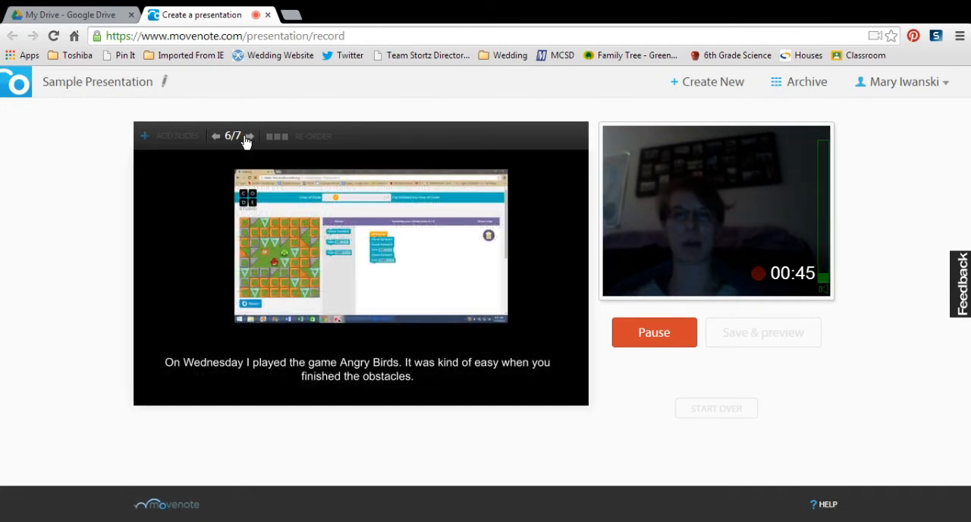
{"action": "left_click", "coordinate": [245, 138]}
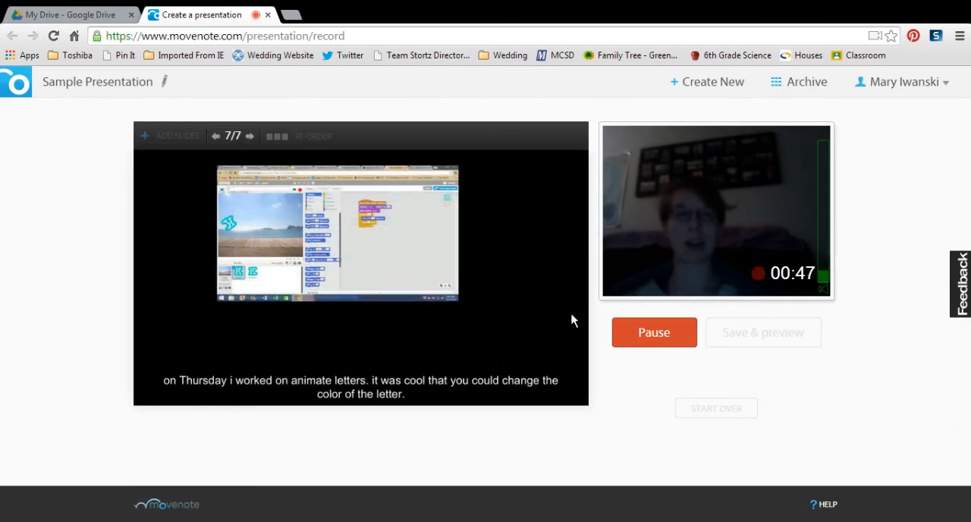
- Pause and resume the webcam recording, pause it again, and discard it to start over
{"action": "left_click", "coordinate": [653, 339]}
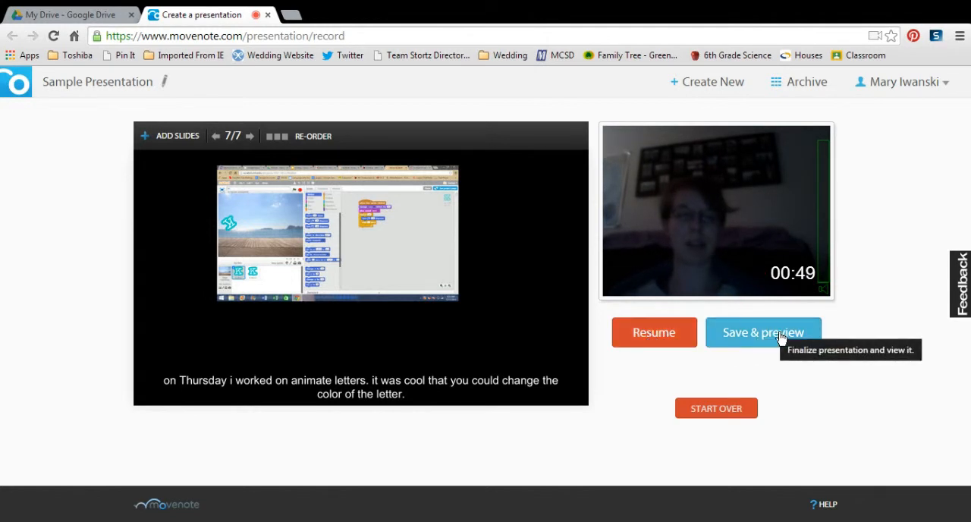
{"action": "left_click", "coordinate": [672, 335]}
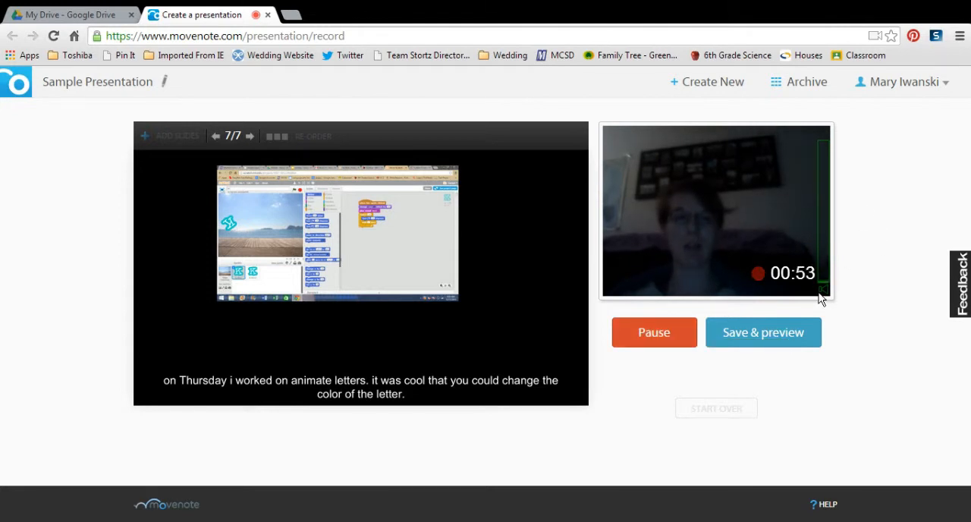
{"action": "left_click", "coordinate": [638, 334]}
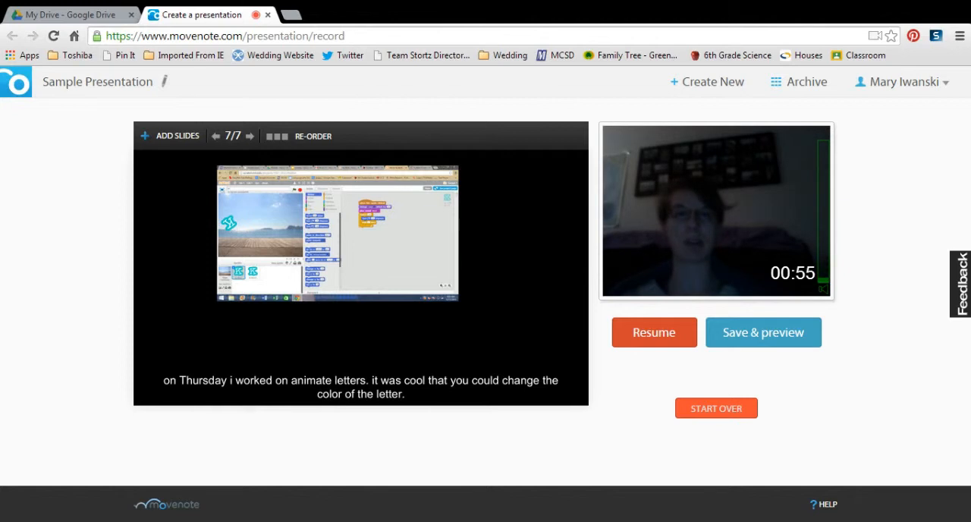
{"action": "left_click", "coordinate": [716, 408]}
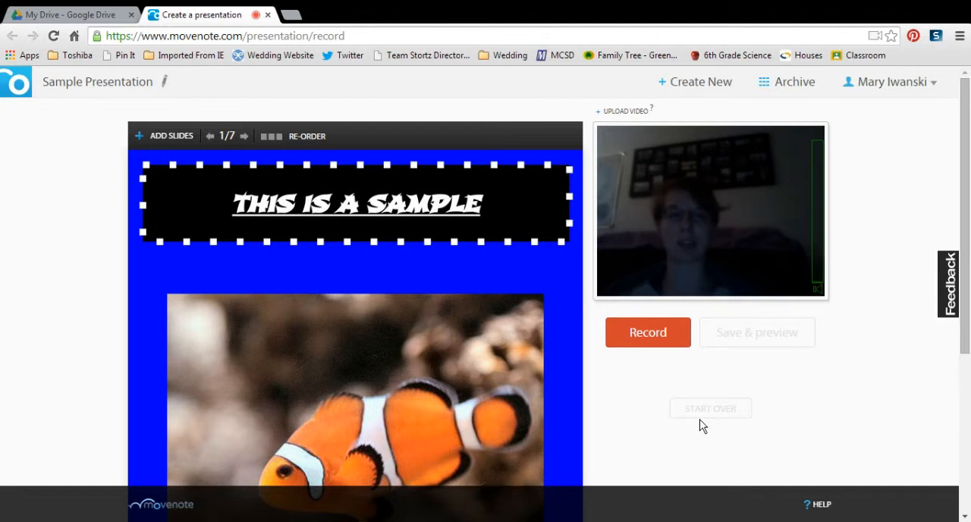
- Start a fresh webcam recording and advance the slides to slide 7 during it
{"action": "left_click", "coordinate": [643, 333]}
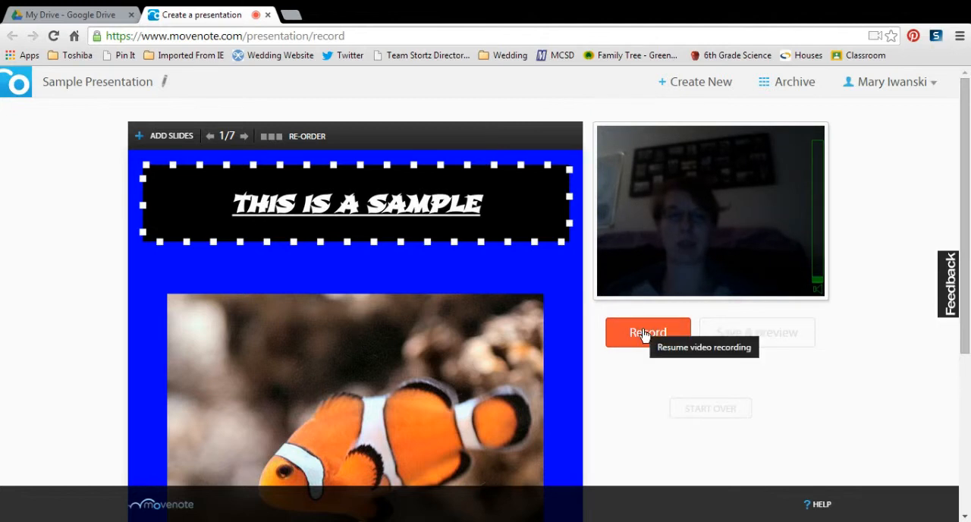
{"action": "left_click", "coordinate": [247, 142]}
{"action": "left_click", "coordinate": [247, 142]}
{"action": "left_click", "coordinate": [248, 142]}
{"action": "left_click", "coordinate": [247, 142]}
{"action": "left_click", "coordinate": [247, 142]}
{"action": "left_click", "coordinate": [246, 140]}
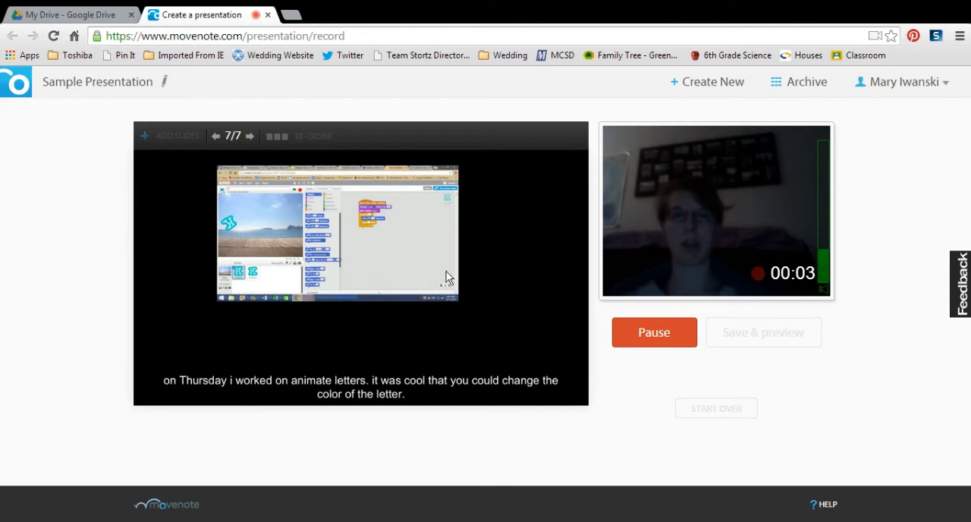
- Pause the new recording, resume it for a few more seconds, and finalize it with Save & preview
{"action": "left_click", "coordinate": [636, 338]}
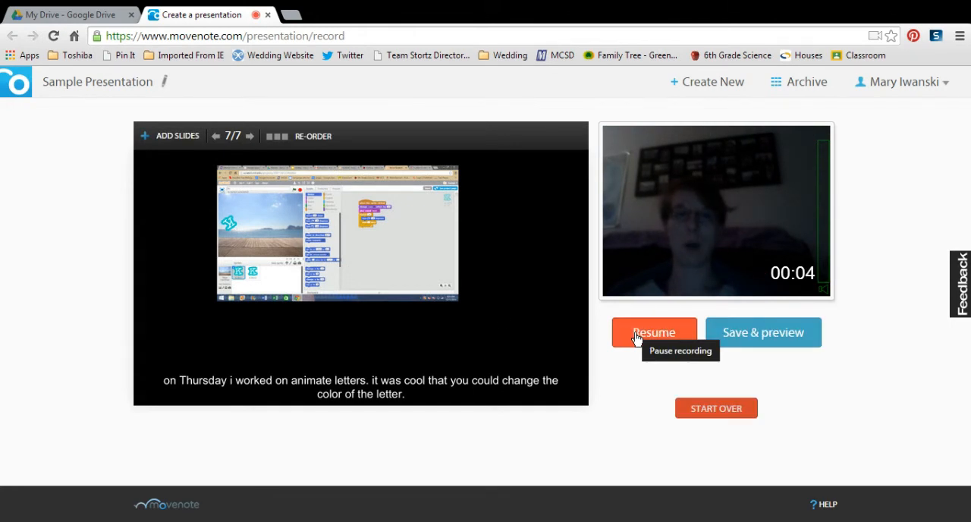
{"action": "left_click", "coordinate": [674, 337]}
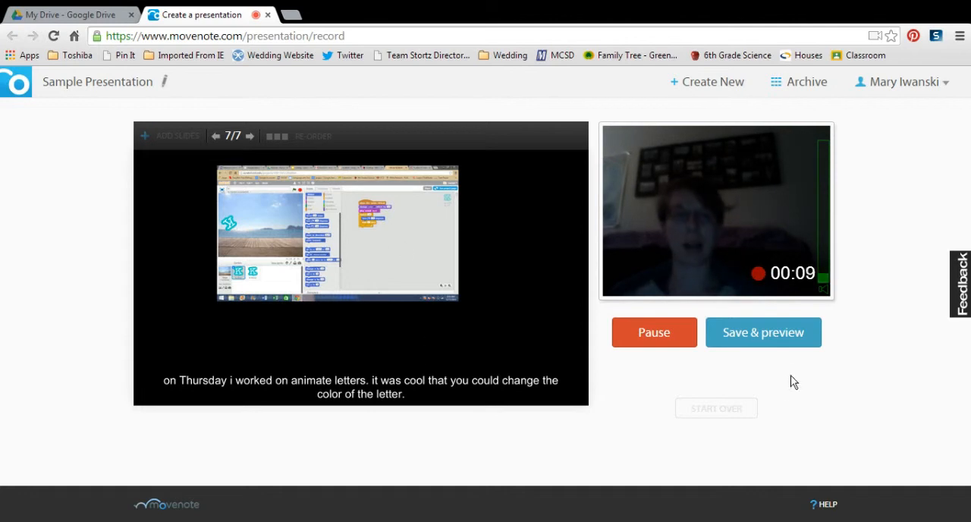
{"action": "left_click", "coordinate": [750, 334]}
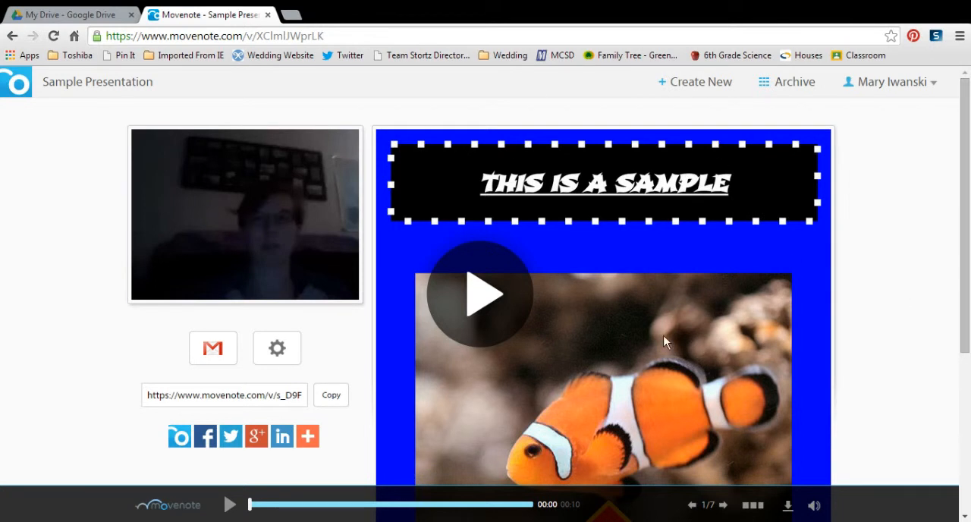
- Play back the saved Sample Presentation and pause the playback before its end
{"action": "mouse_move", "coordinate": [966, 162]}
{"action": "left_mouse_down"}
{"action": "mouse_move", "coordinate": [968, 263]}
{"action": "mouse_move", "coordinate": [967, 164]}
{"action": "left_mouse_up"}
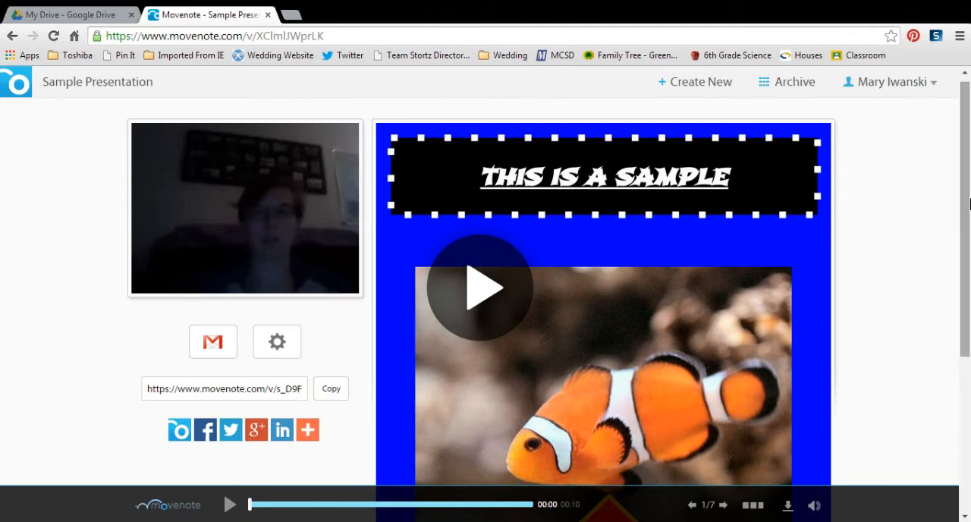
{"action": "scroll", "coordinate": [965, 227], "scroll_direction": "down", "scroll_amount": 1}
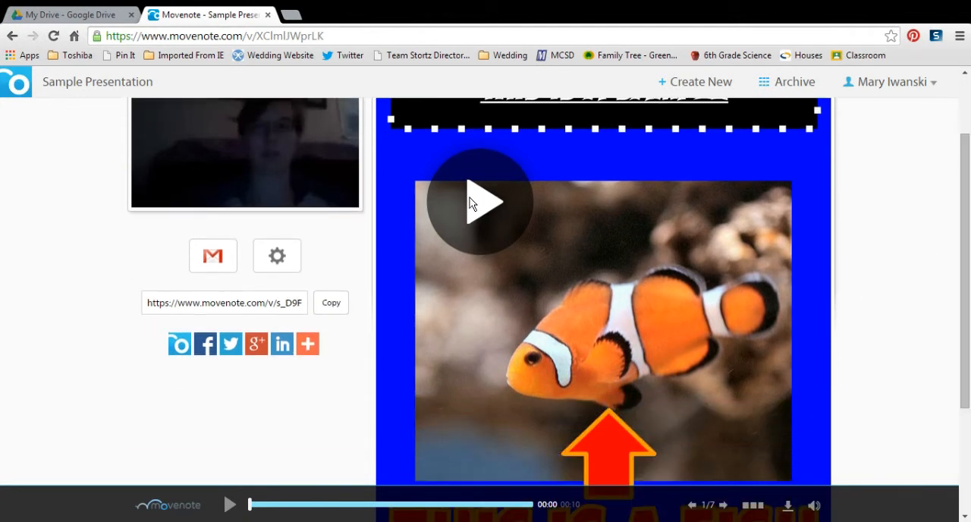
{"action": "left_click", "coordinate": [469, 201]}
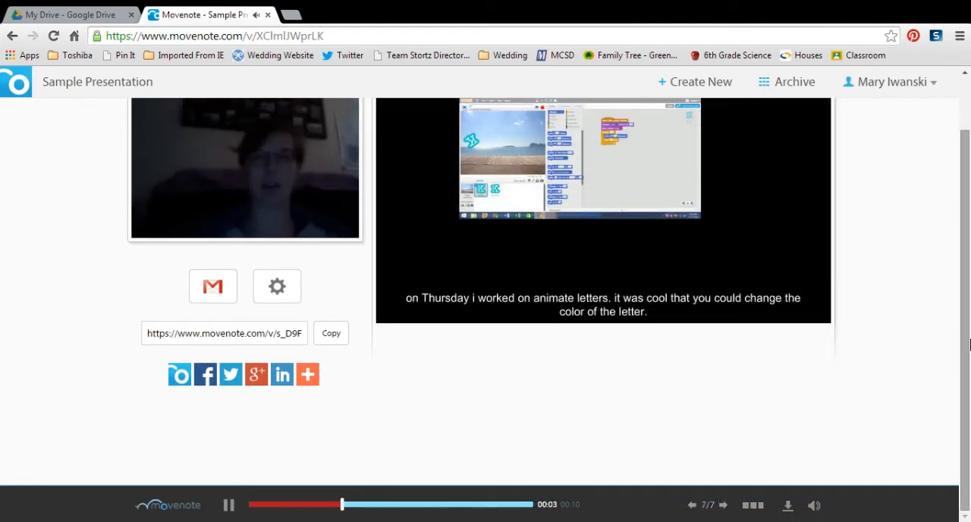
{"action": "scroll", "coordinate": [969, 288], "scroll_direction": "up", "scroll_amount": 1}
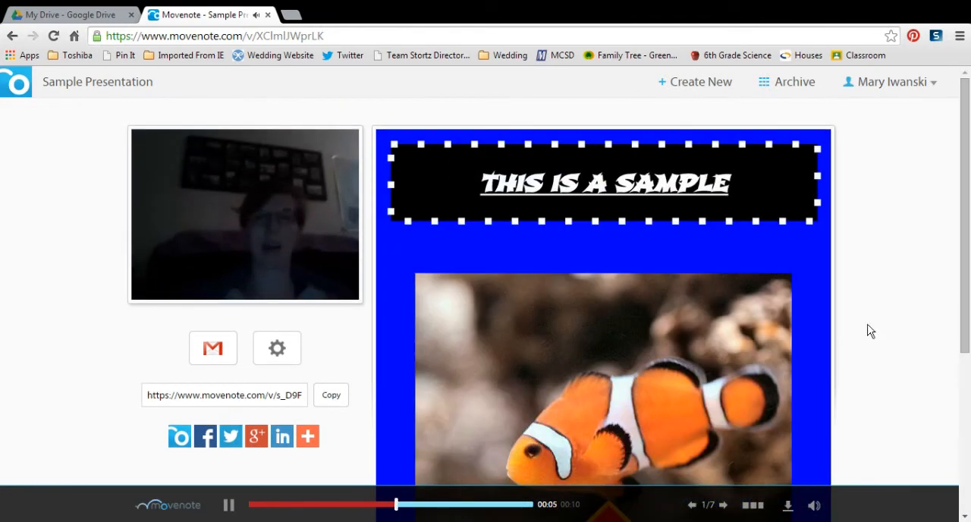
{"action": "left_click", "coordinate": [236, 505]}
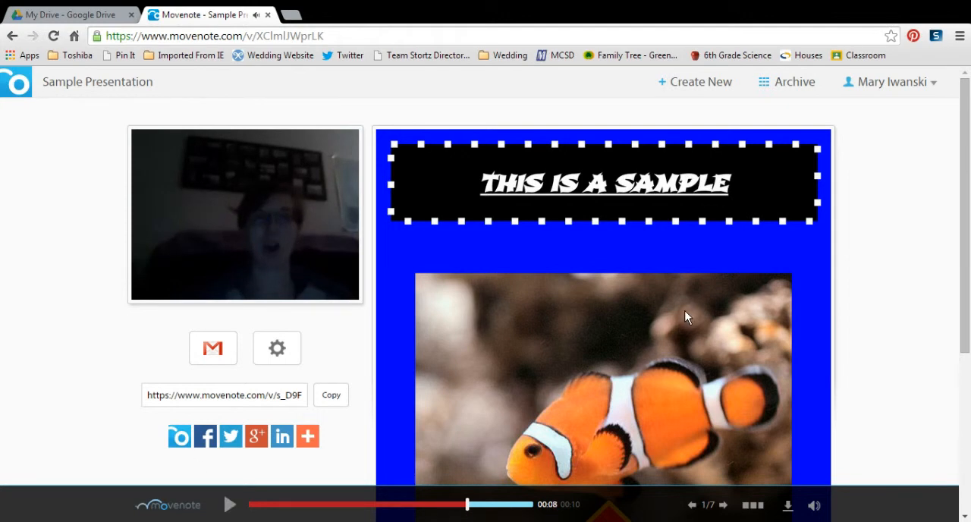
- Copy the sharing link of the Sample Presentation to the clipboard
{"action": "scroll", "coordinate": [966, 154], "scroll_direction": "down", "scroll_amount": 1}
{"action": "scroll", "coordinate": [966, 154], "scroll_direction": "up", "scroll_amount": 1}
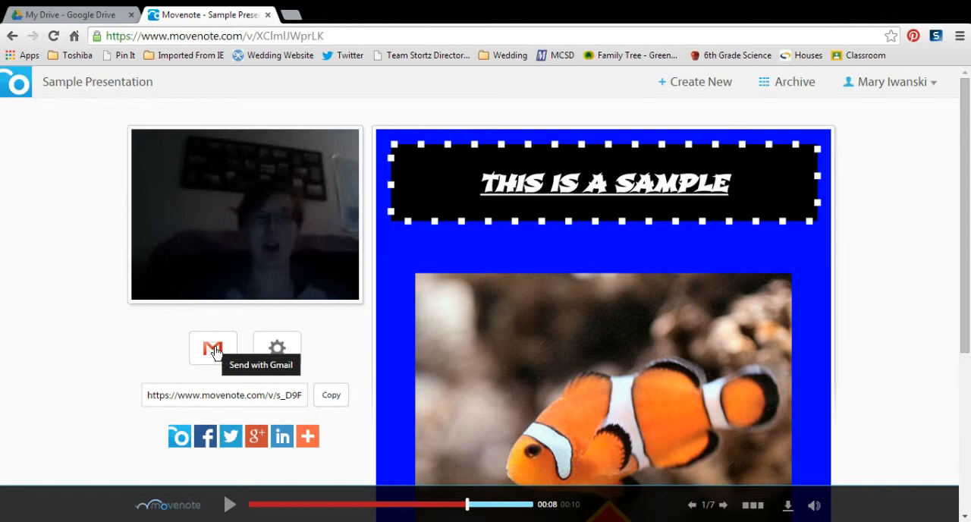
{"action": "left_click", "coordinate": [330, 404]}
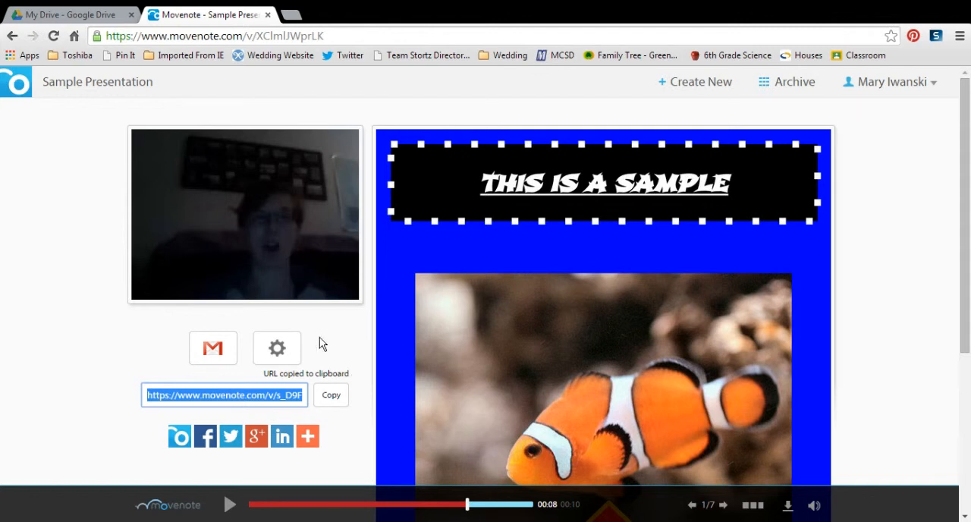
- Switch to Google Drive, search for "Sub pre", and open Sub Presentation 10/17/2014
{"action": "left_click", "coordinate": [62, 17]}
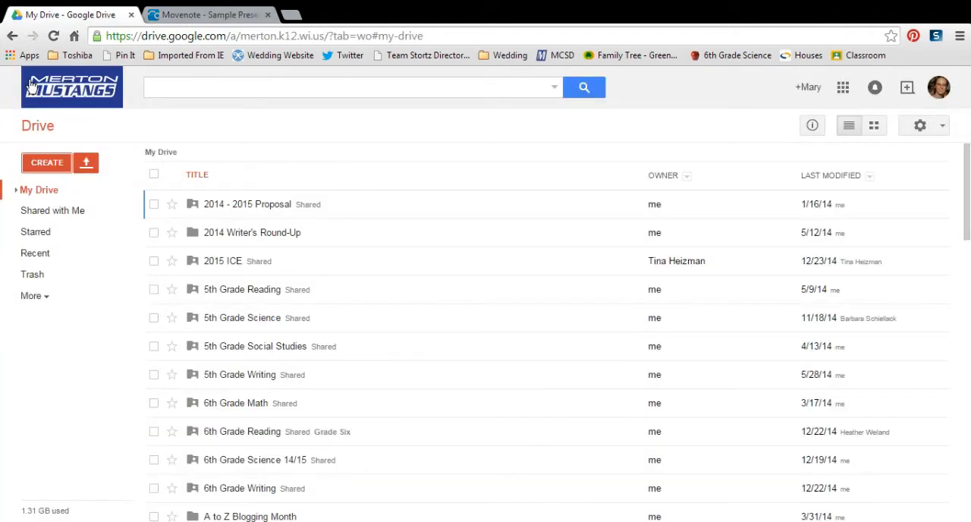
{"action": "left_click", "coordinate": [196, 91]}
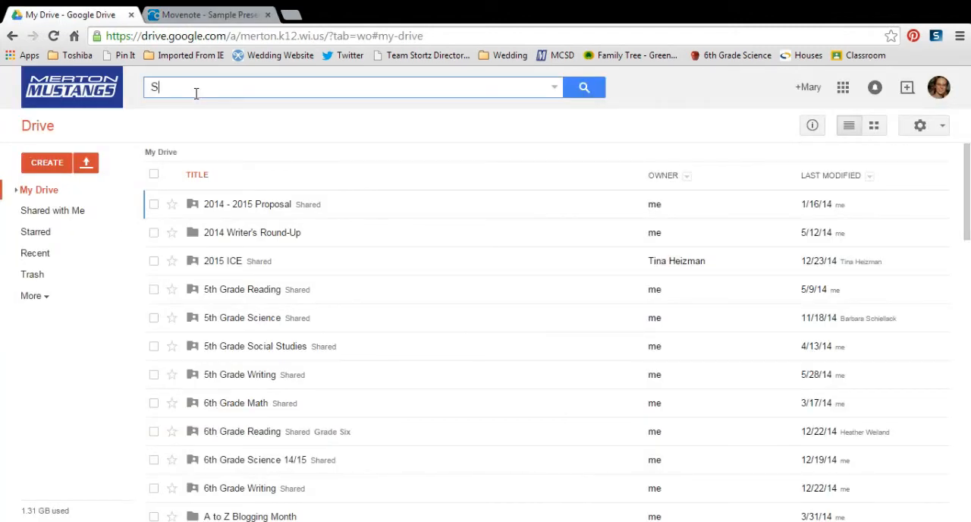
{"action": "type", "text": "Sub "}
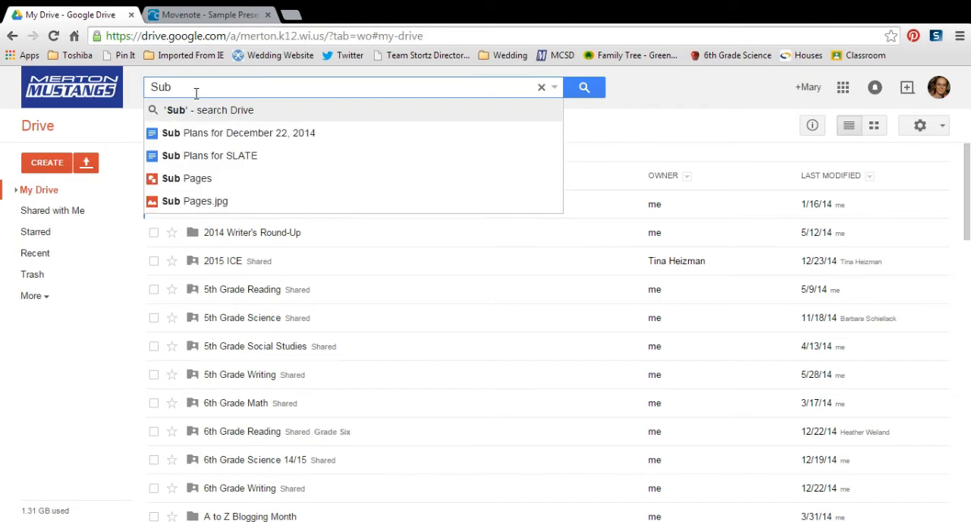
{"action": "type", "text": "pre"}
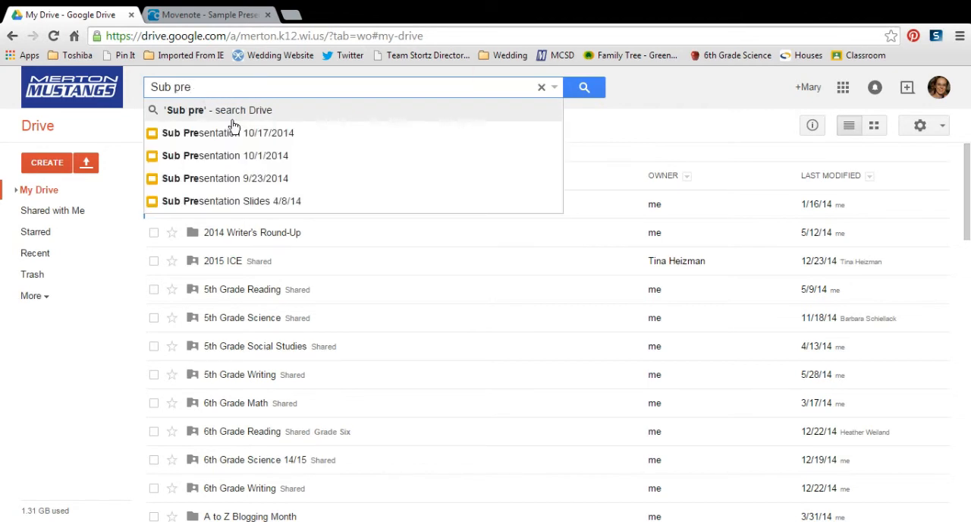
{"action": "left_click", "coordinate": [248, 134]}
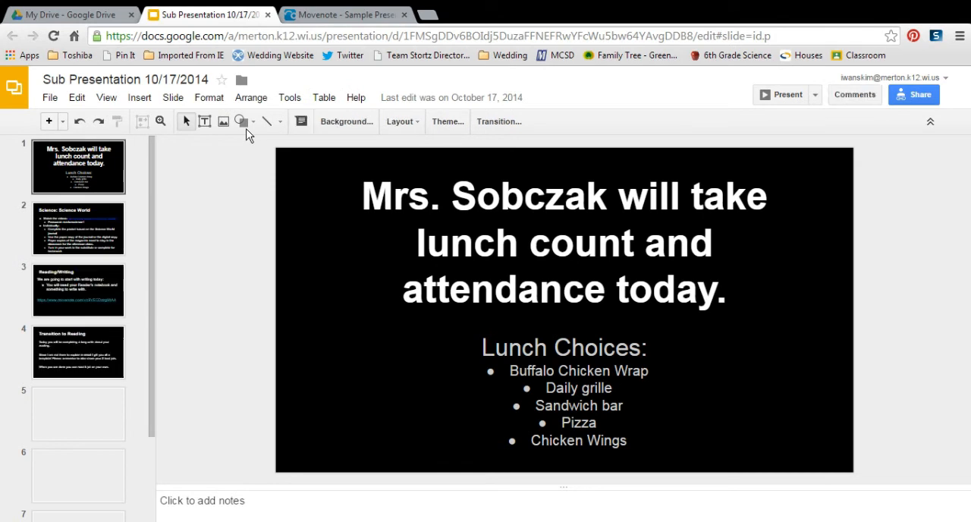
- Follow the Movenote link on the Reading/Writing slide to view the linked video page, and close that page
{"action": "left_click", "coordinate": [101, 289]}
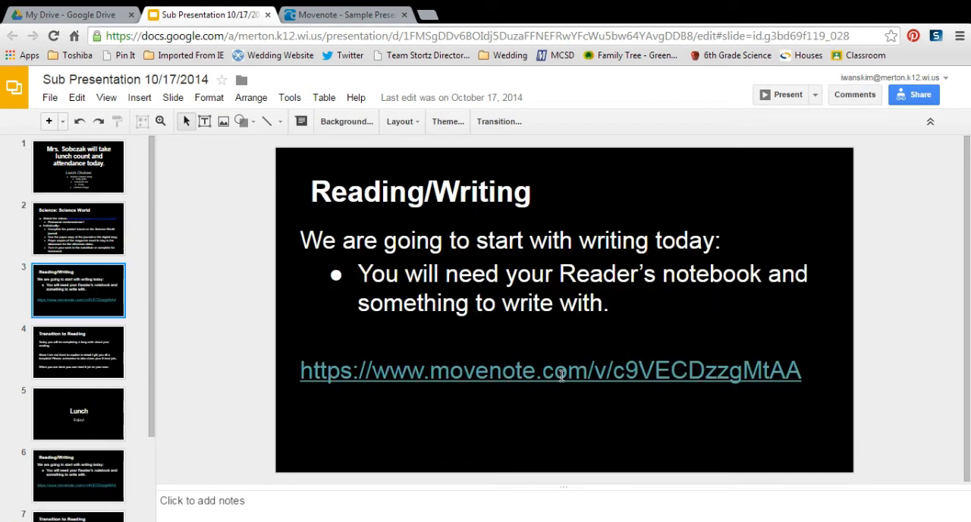
{"action": "left_click", "coordinate": [559, 372]}
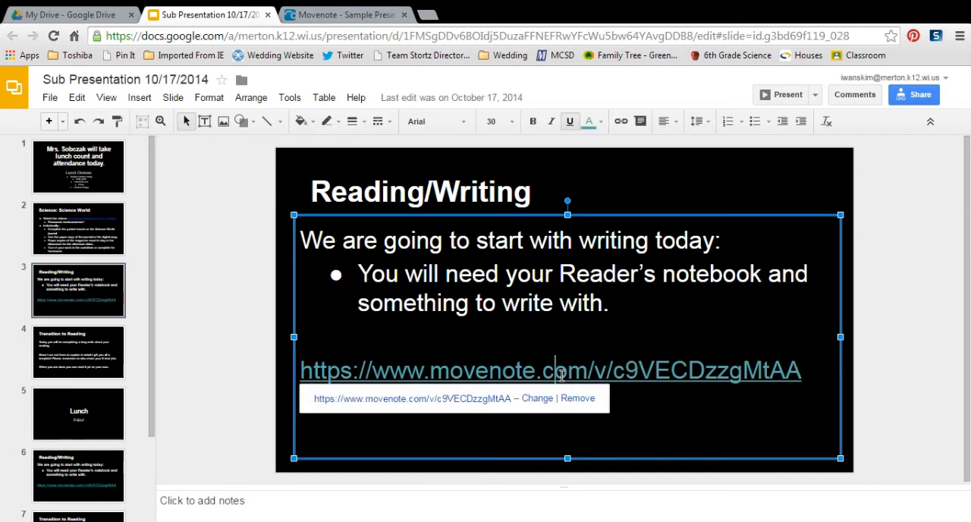
{"action": "left_click", "coordinate": [471, 404]}
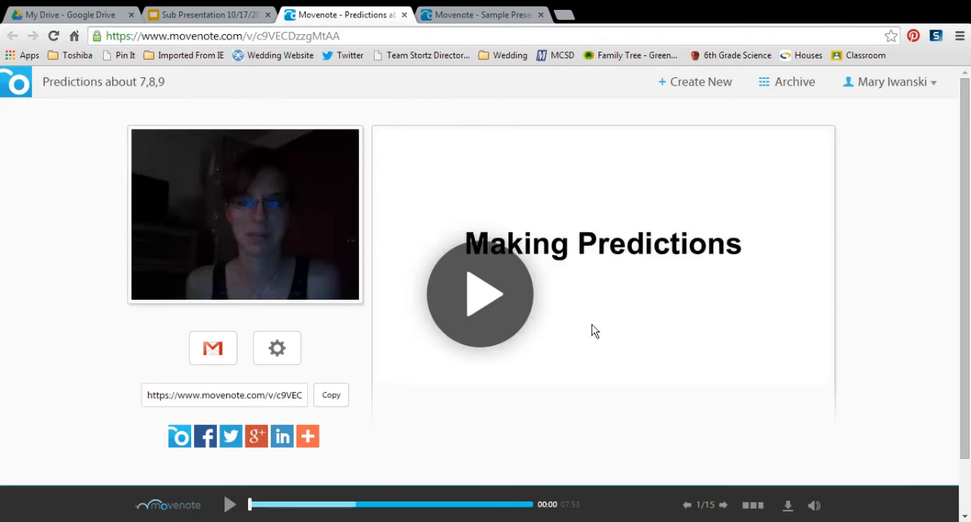
{"action": "left_click", "coordinate": [404, 15]}
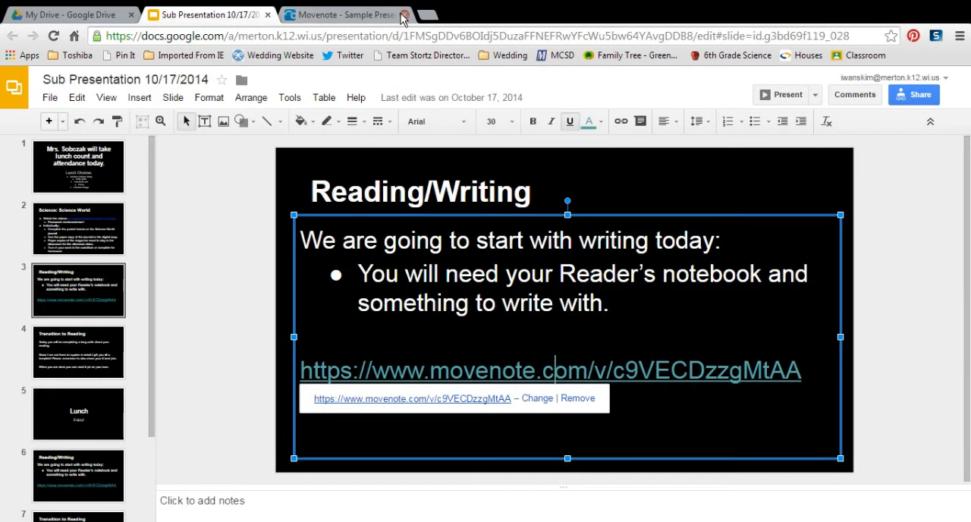
- Return to the Movenote Sample Presentation and open a new blank presentation from it
{"action": "left_click", "coordinate": [365, 12]}
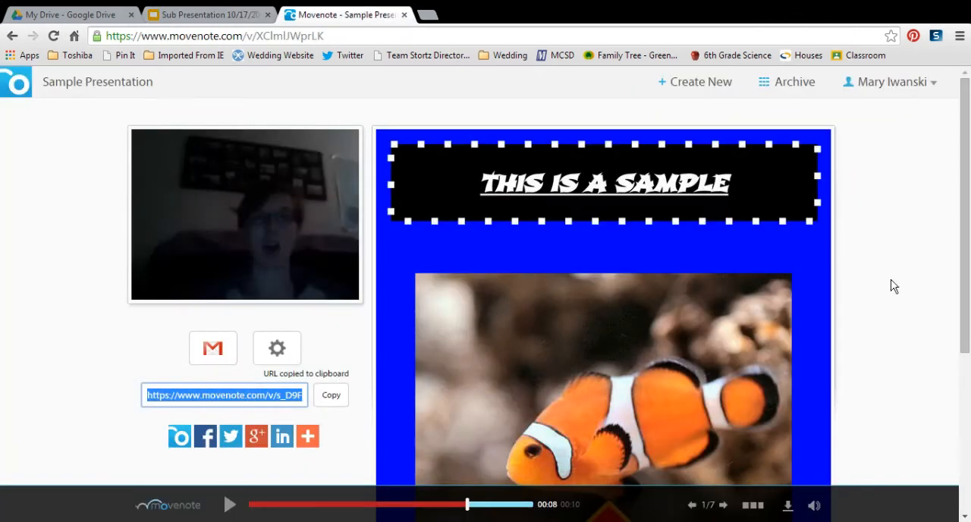
{"action": "scroll", "coordinate": [957, 201], "scroll_direction": "down", "scroll_amount": 3}
{"action": "scroll", "coordinate": [952, 152], "scroll_direction": "up", "scroll_amount": 3}
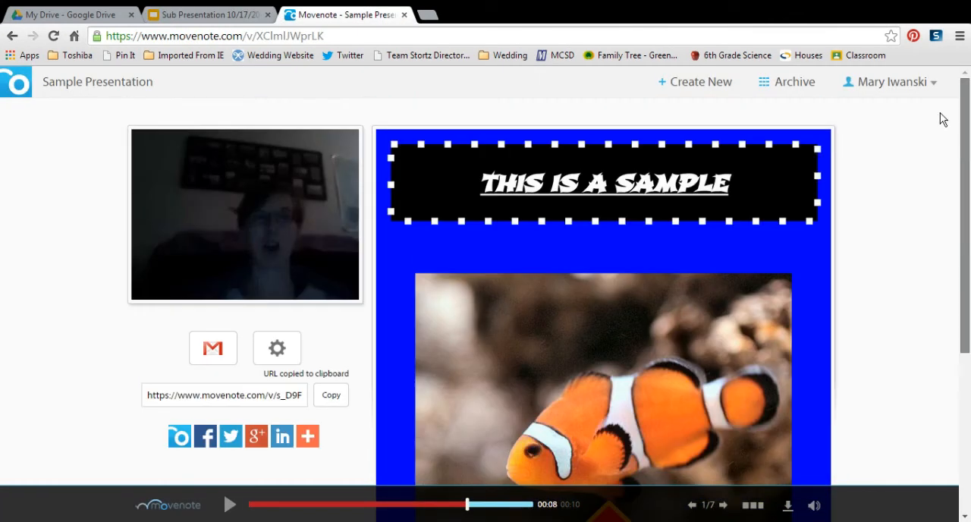
{"action": "left_click", "coordinate": [711, 85]}
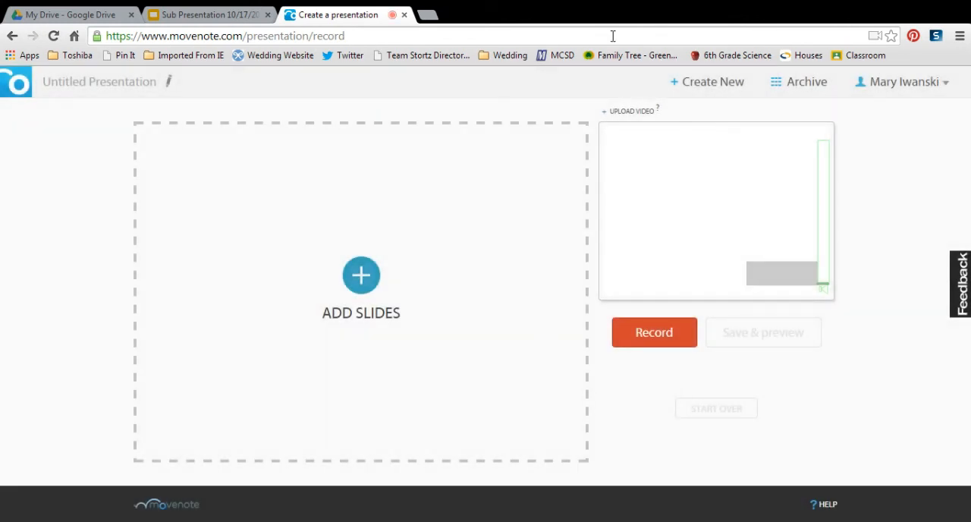
- Open the Movenote archive and look through the saved presentations
{"action": "left_click", "coordinate": [812, 89]}
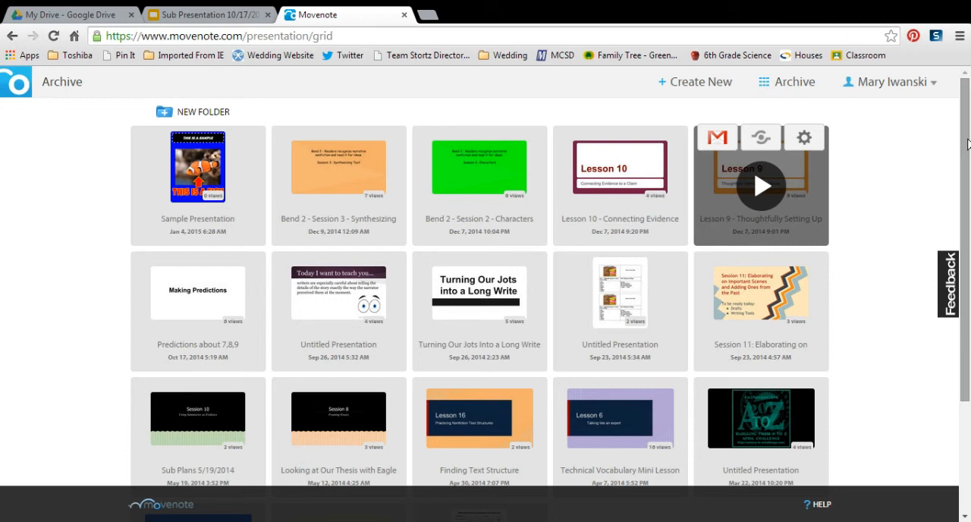
{"action": "left_click_drag", "start_coordinate": [967, 144], "coordinate": [945, 151]}
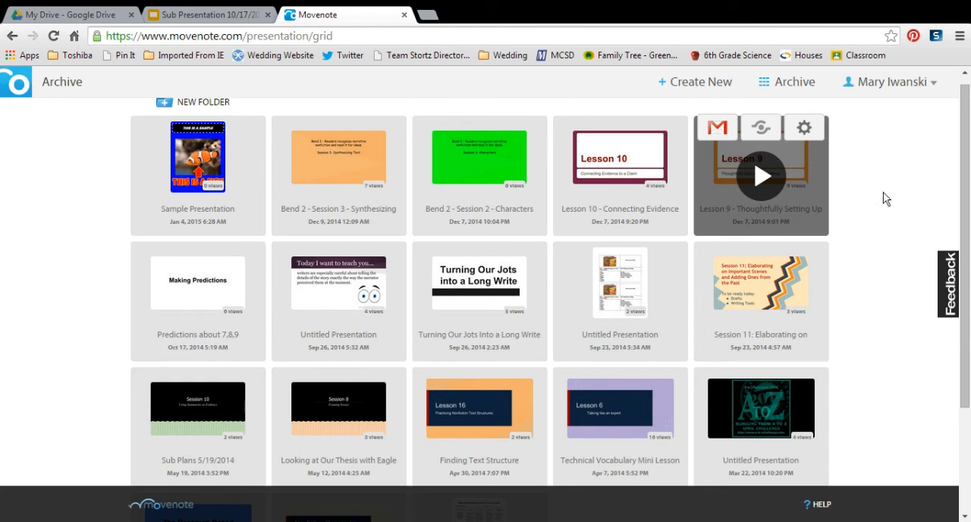
{"action": "mouse_move", "coordinate": [968, 144]}
{"action": "left_mouse_down"}
{"action": "mouse_move", "coordinate": [968, 299]}
{"action": "mouse_move", "coordinate": [969, 145]}
{"action": "left_mouse_up"}
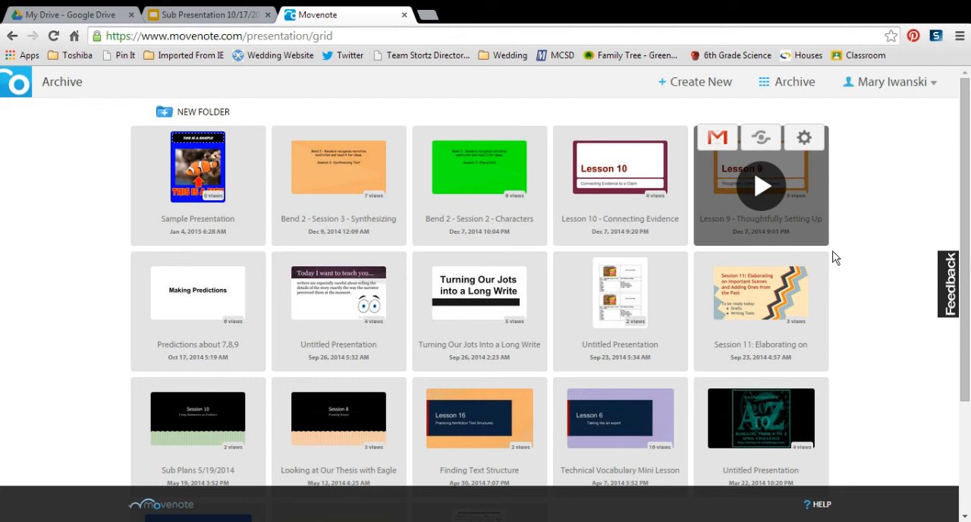
{"action": "left_click_drag", "start_coordinate": [966, 208], "coordinate": [967, 331]}
- Show the management options of the Finding Text Structure presentation and look over the rest of the archive
{"action": "mouse_move", "coordinate": [494, 295]}
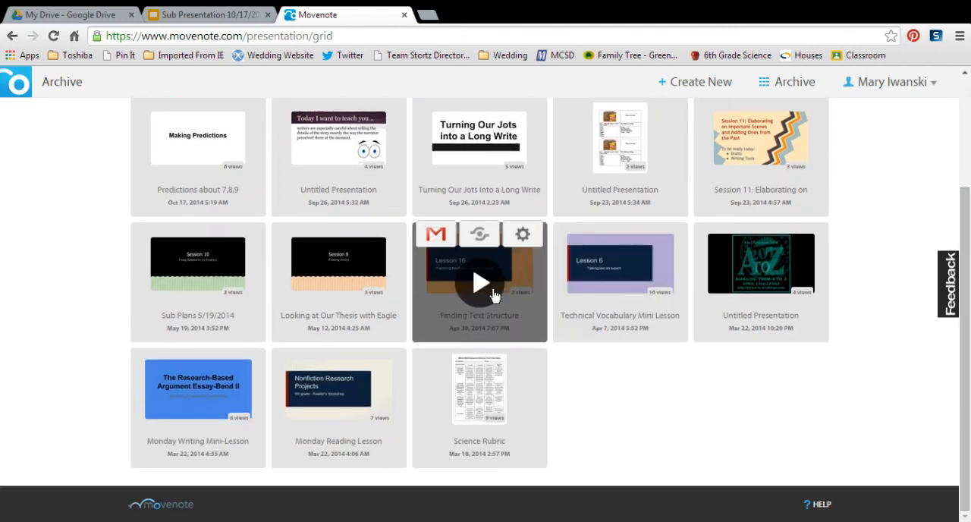
{"action": "left_click", "coordinate": [523, 238]}
{"action": "left_click", "coordinate": [527, 244]}
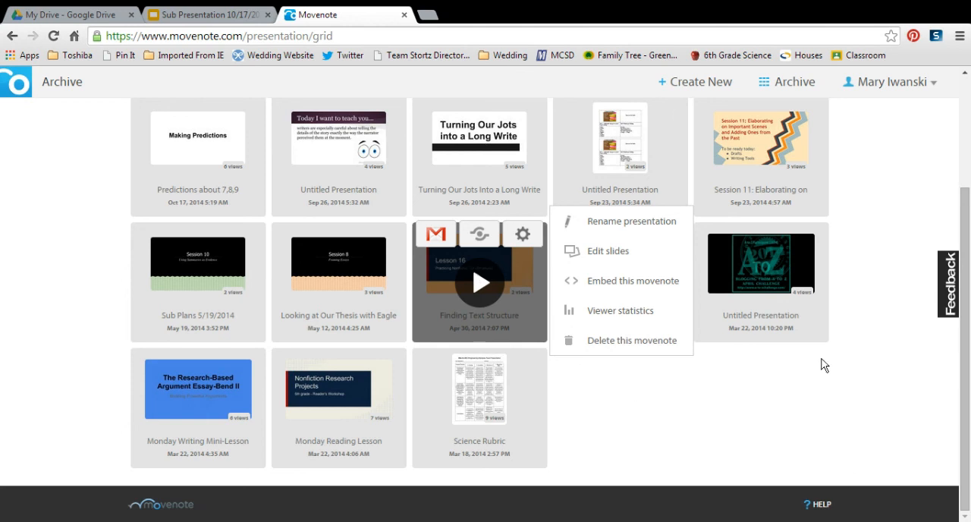
{"action": "left_click_drag", "start_coordinate": [966, 271], "coordinate": [957, 148]}
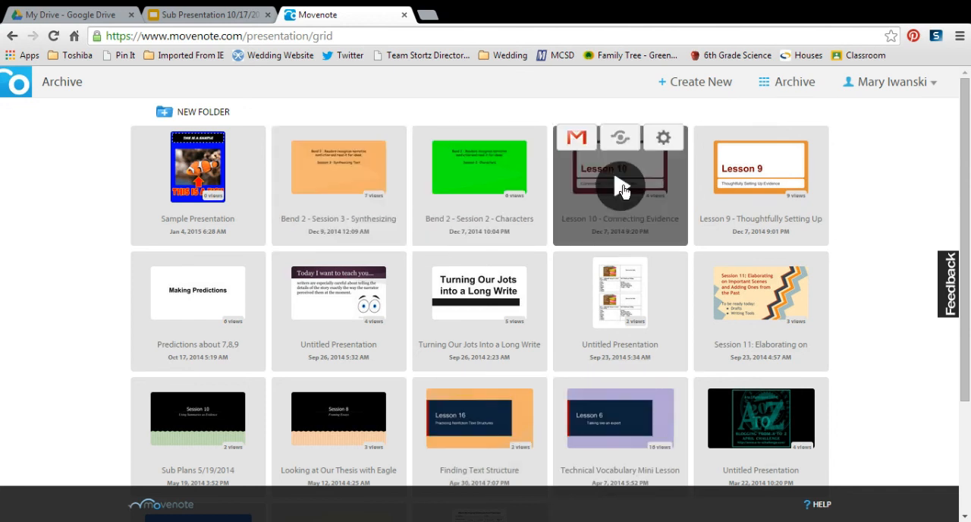
{"action": "left_click_drag", "start_coordinate": [955, 160], "coordinate": [965, 302]}
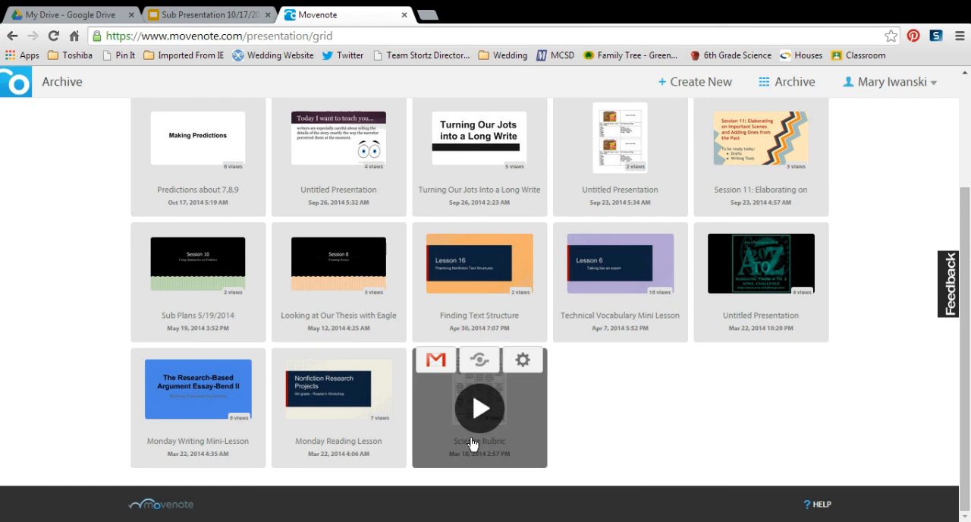